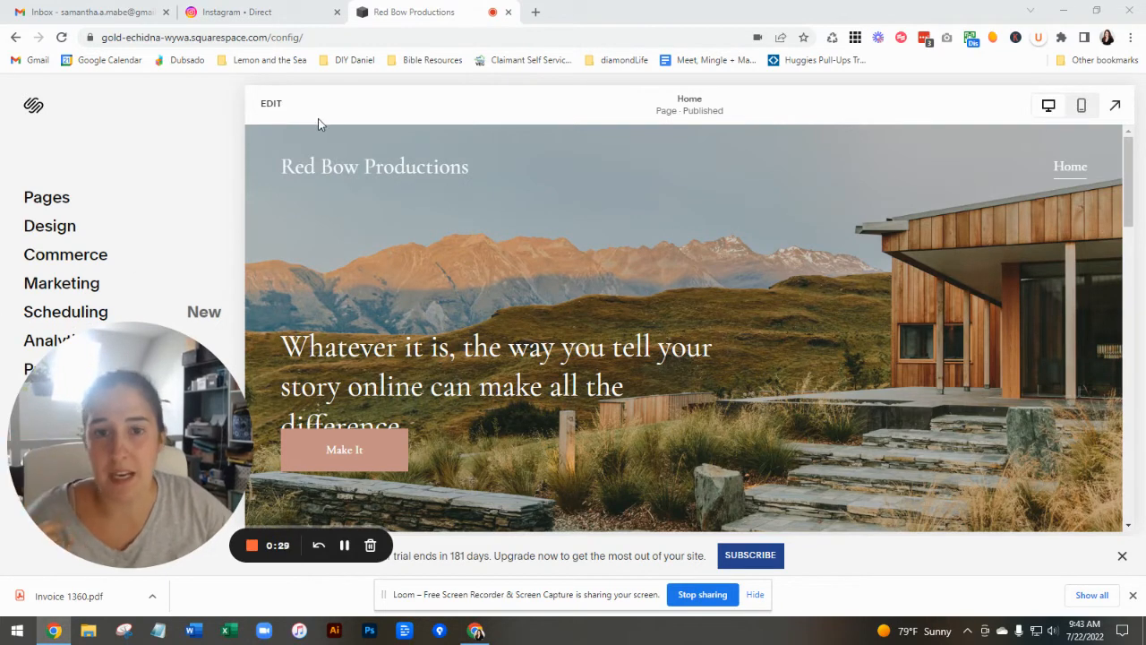
Open the Home page for editing and bring the headline in the hero section into view
left_click(277, 113)
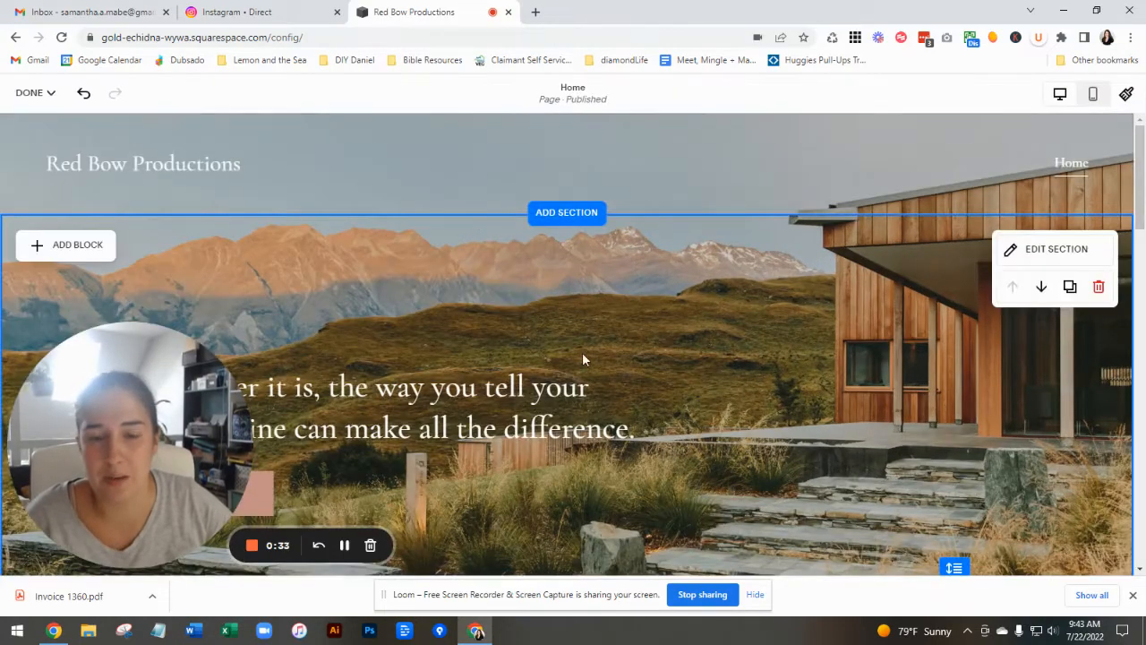
left_click_drag(172, 385, 171, 4)
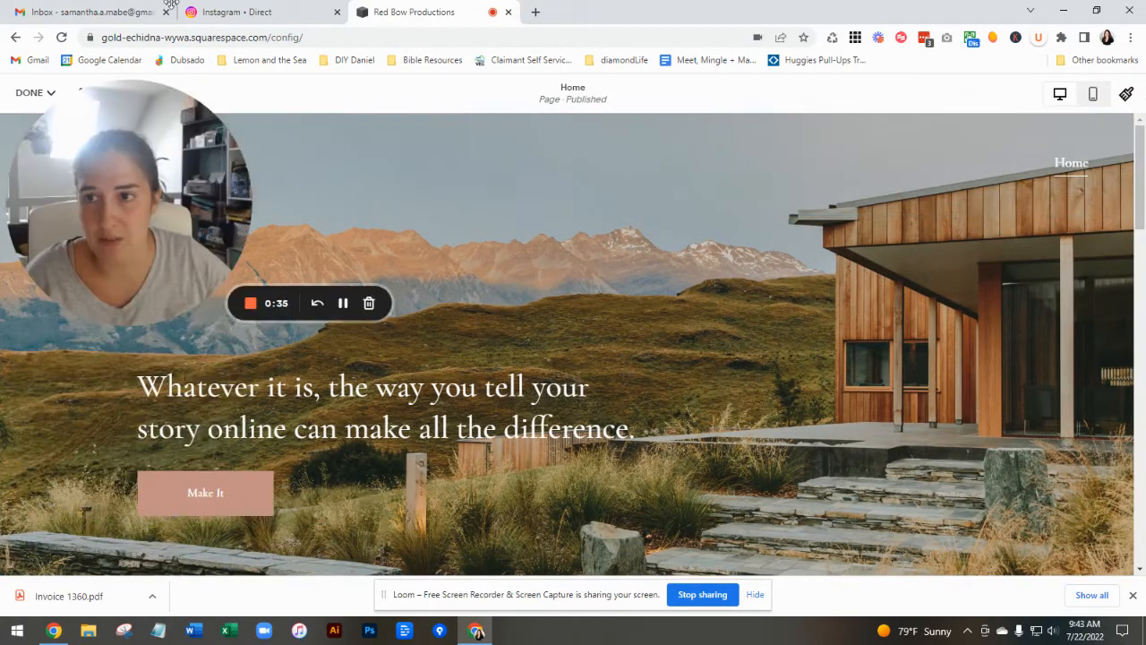
left_click(614, 390)
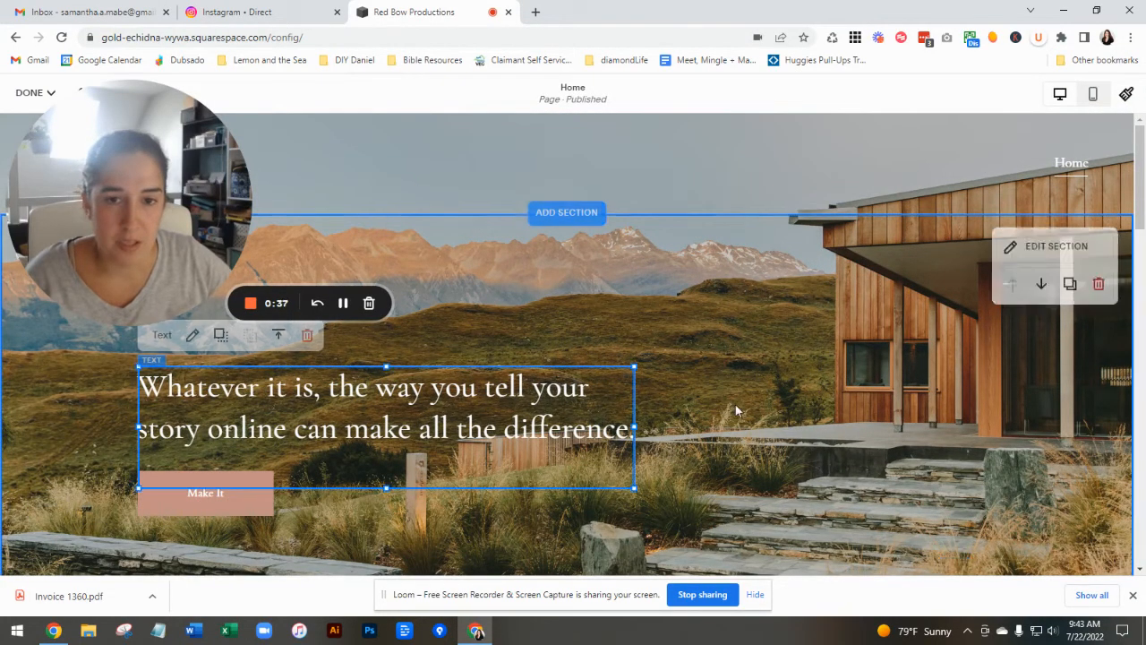
scroll(711, 340, "down", 2)
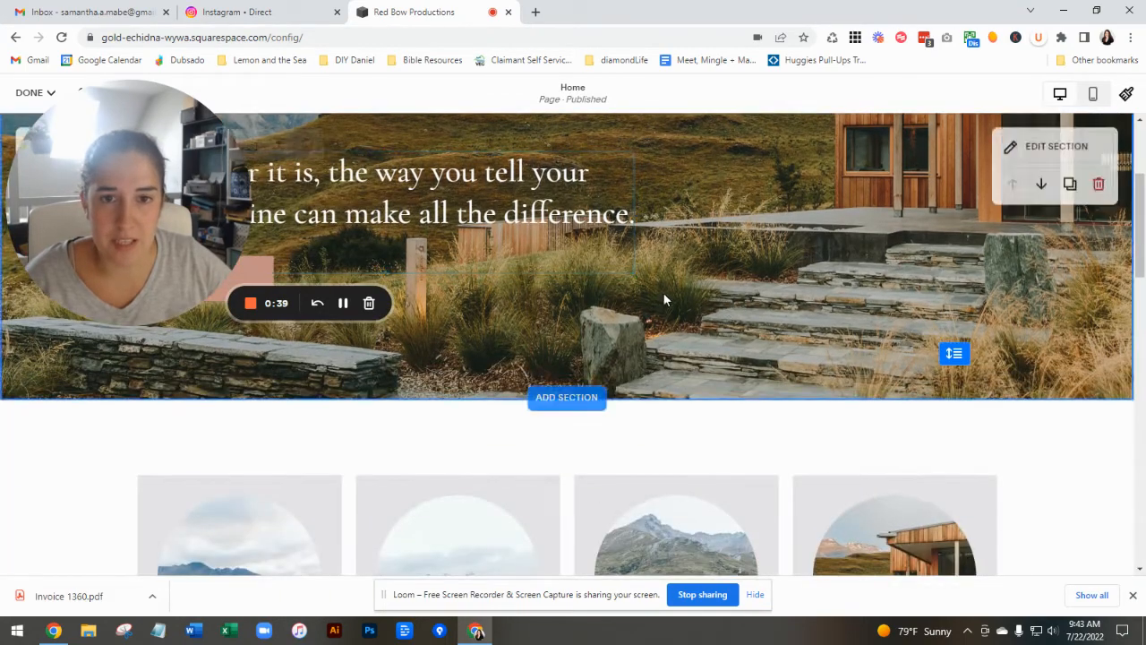
scroll(663, 296, "up", 1)
scroll(653, 306, "up", 1)
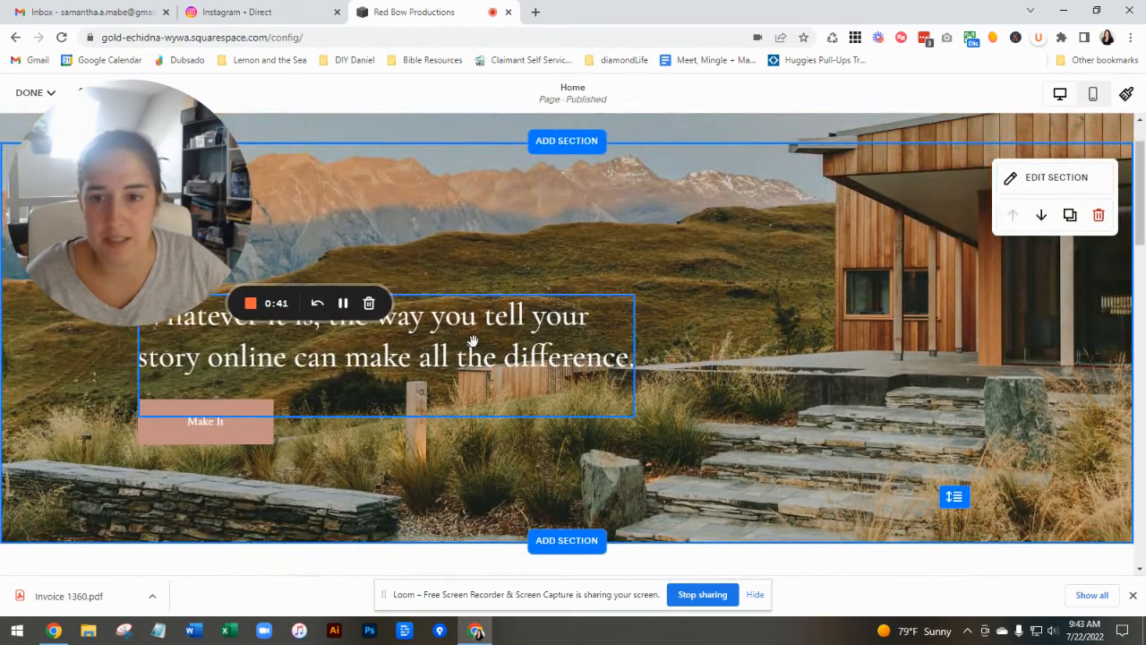
Widen the headline text block so "story" fits on the first line, and shorten it to end above the Make It button
left_click(606, 356)
left_click_drag(631, 356, 664, 366)
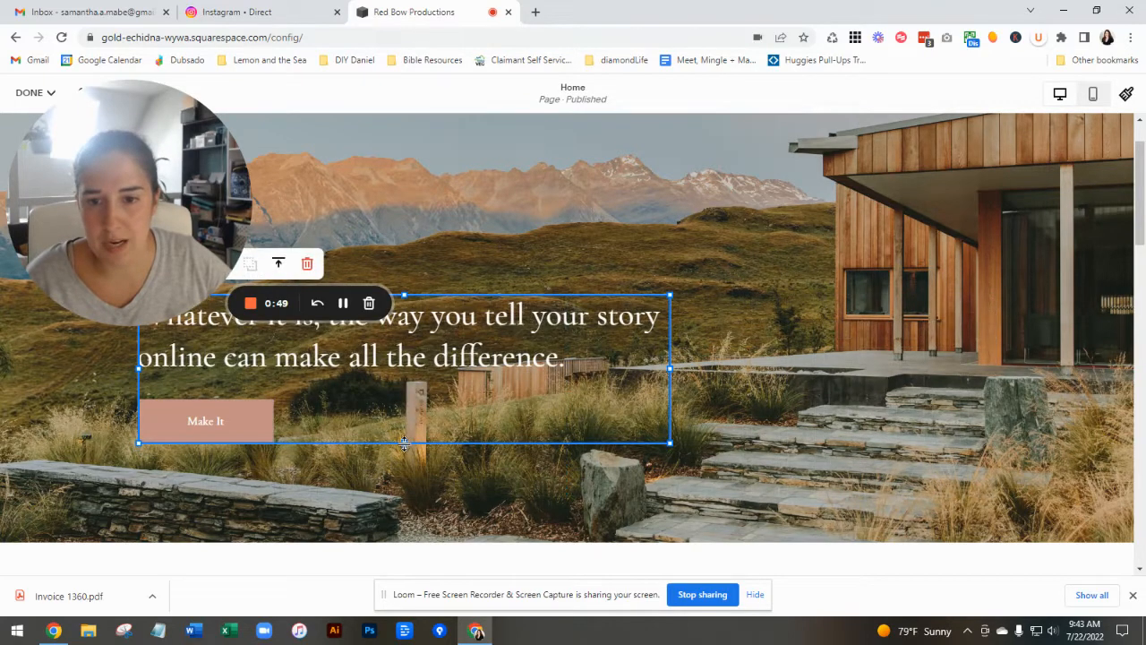
left_click_drag(404, 443, 419, 385)
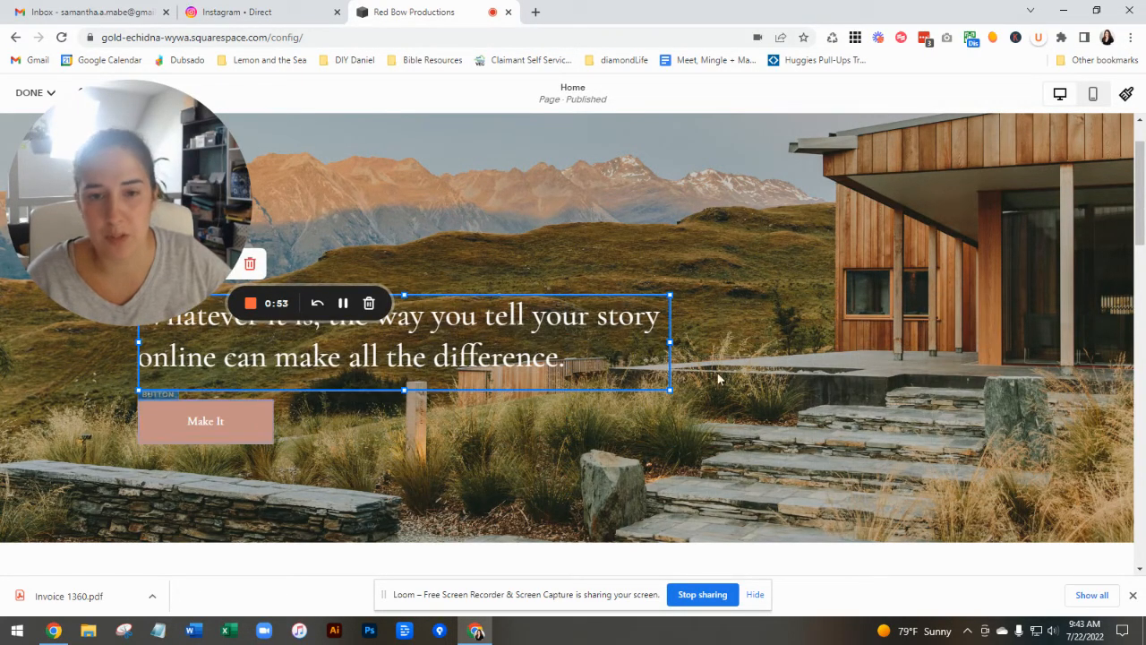
left_click(730, 358)
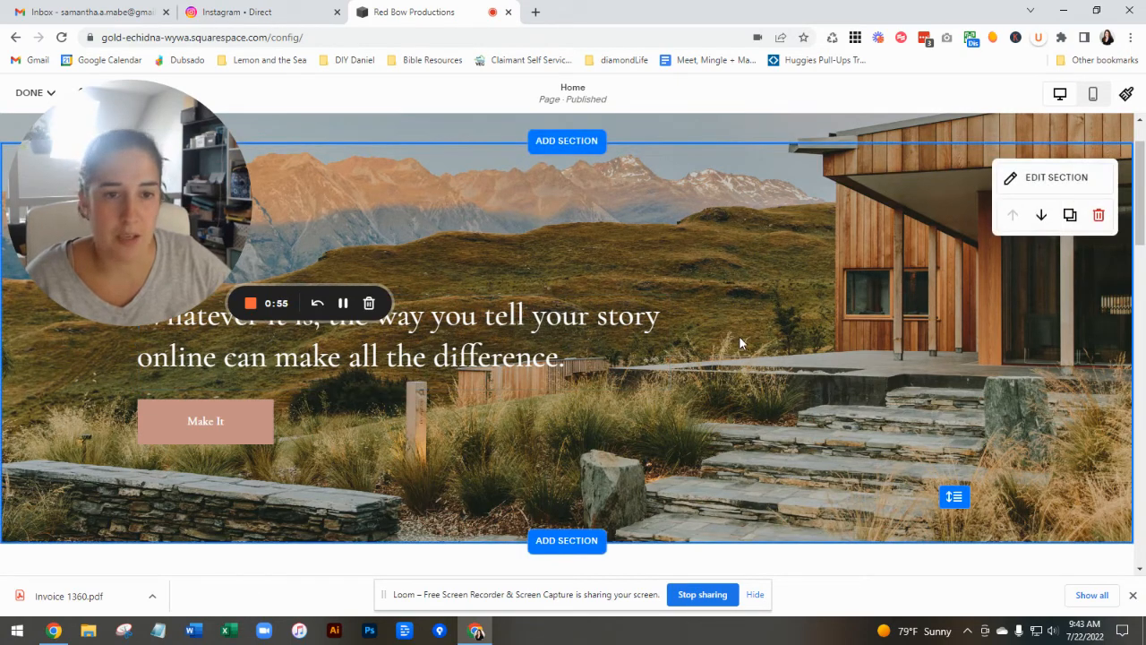
Add an image block to the hero section
left_click_drag(156, 167, 965, 392)
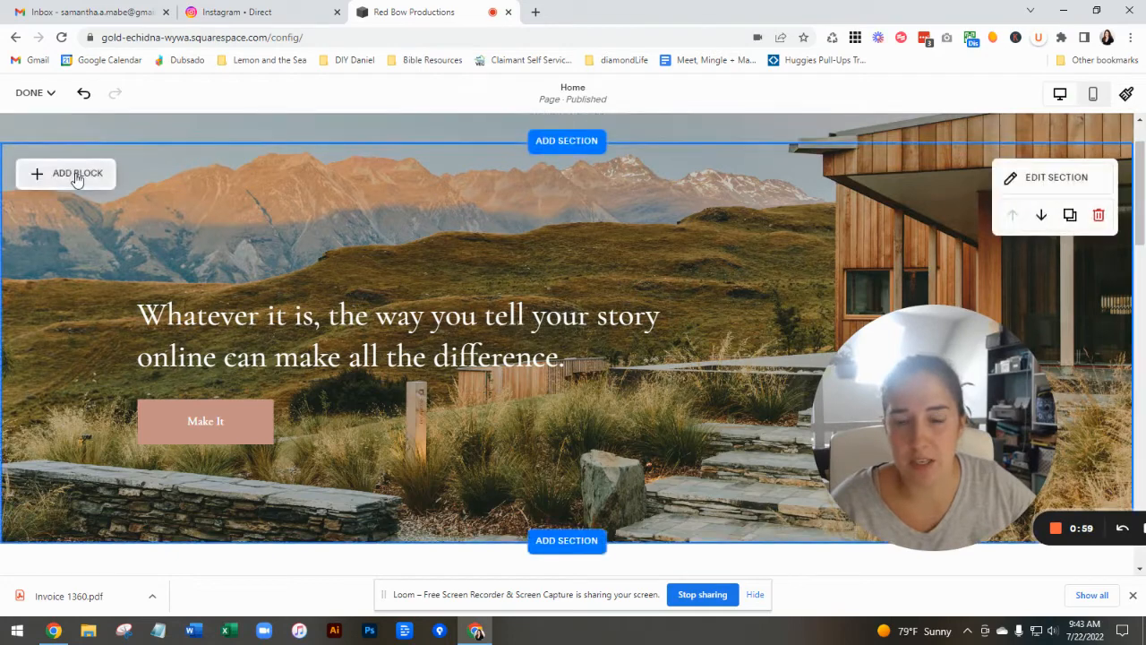
left_click(74, 174)
left_click(182, 288)
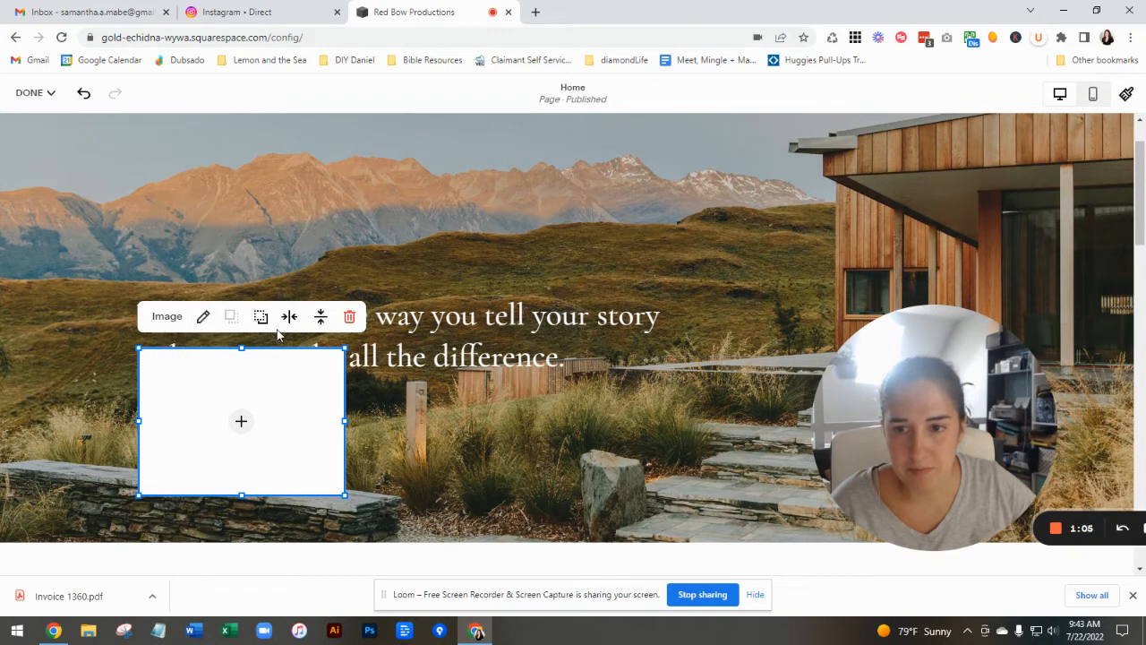
Start a file upload for the image block and browse to the Images folder inside the Lemon and the Sea Website +2020 folder
left_click(238, 424)
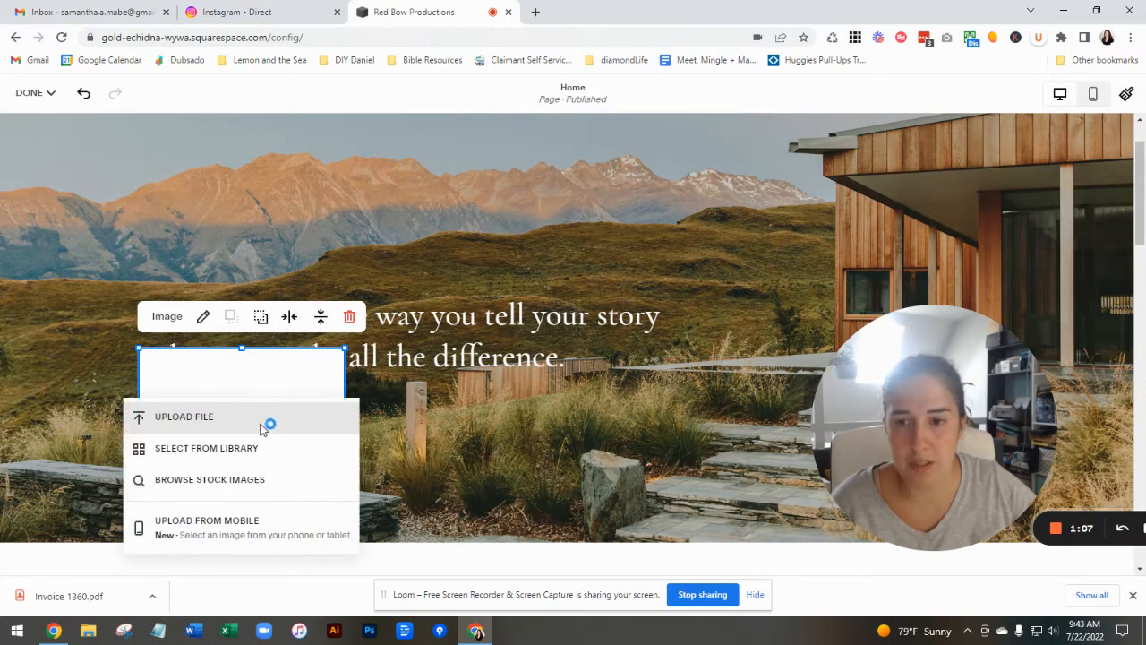
left_click(264, 419)
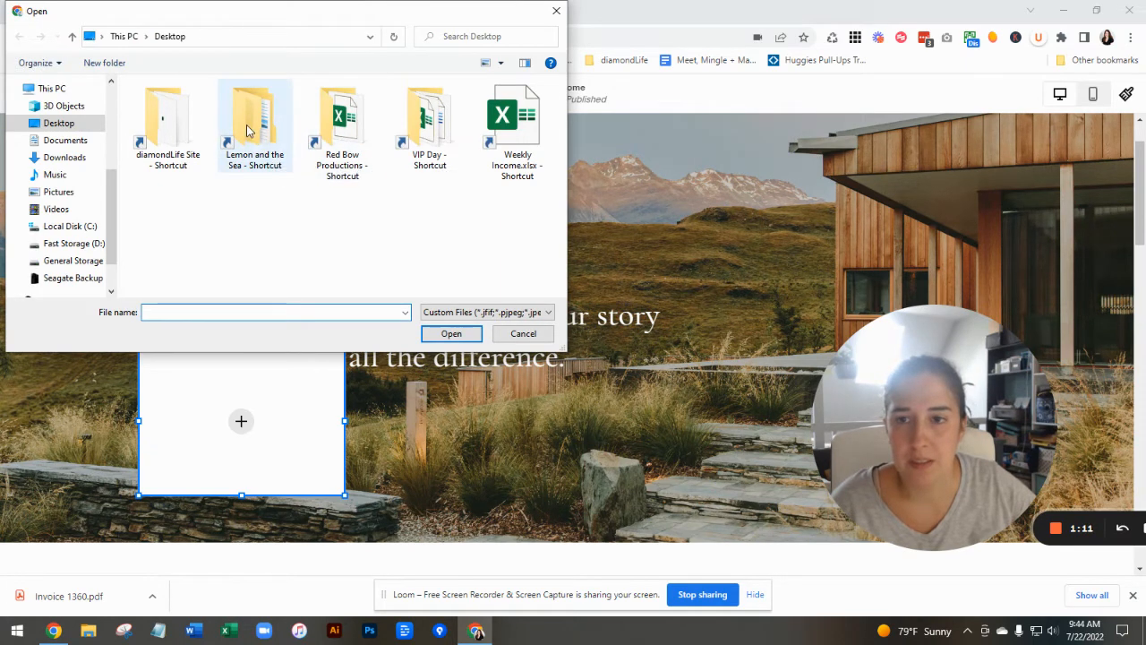
double_click(254, 130)
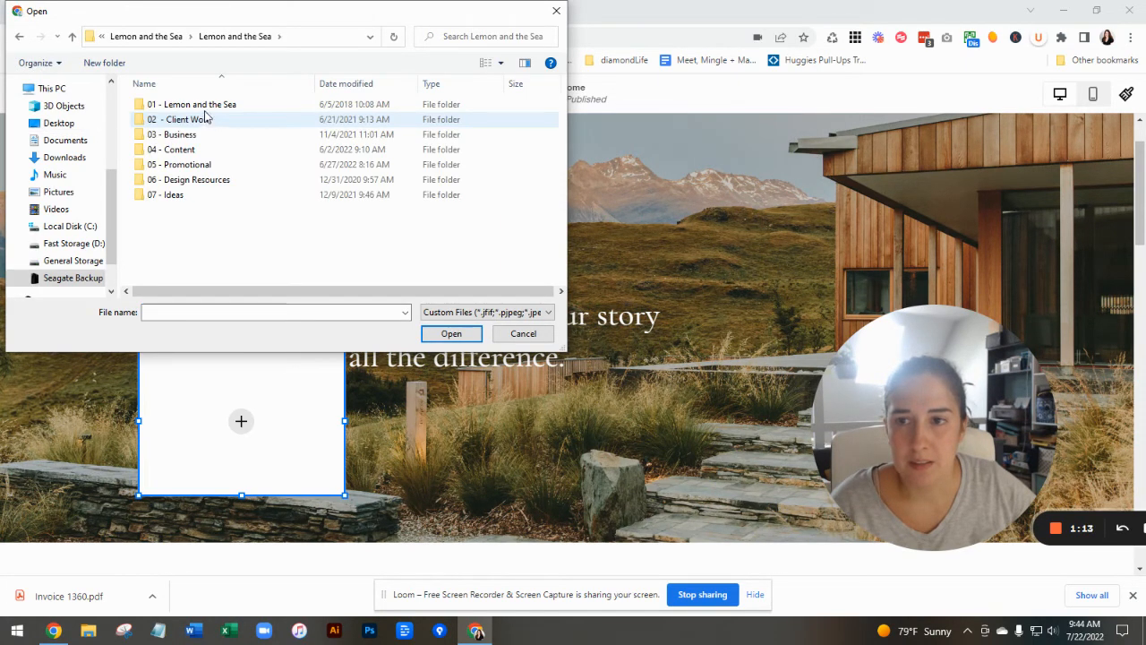
double_click(202, 106)
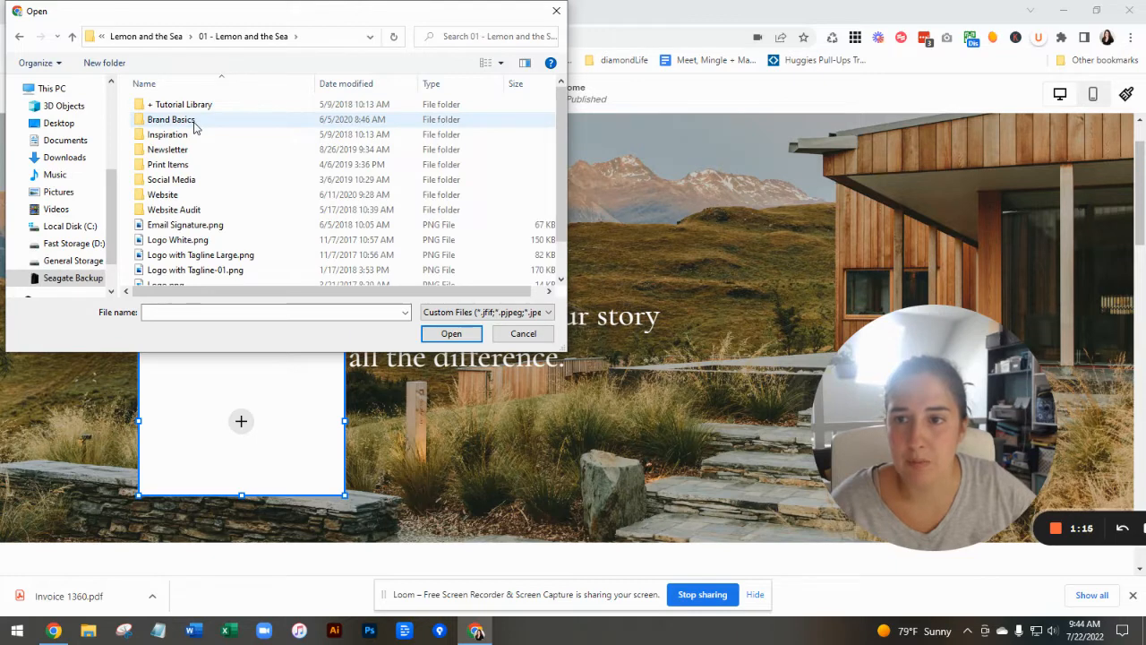
double_click(192, 122)
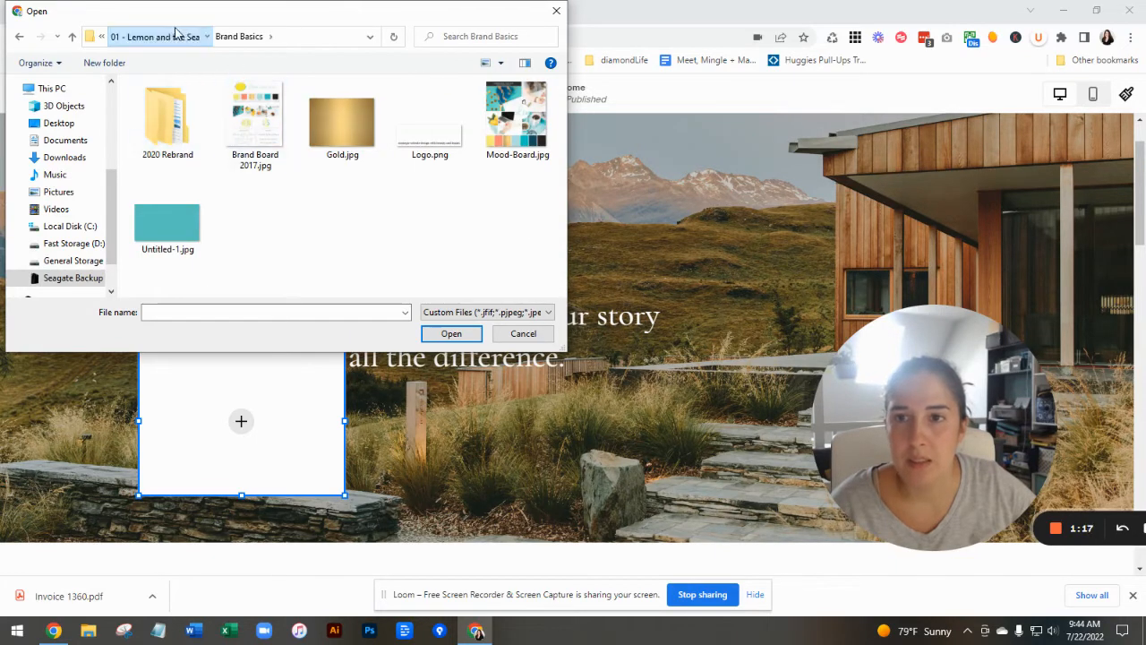
left_click(177, 34)
double_click(189, 192)
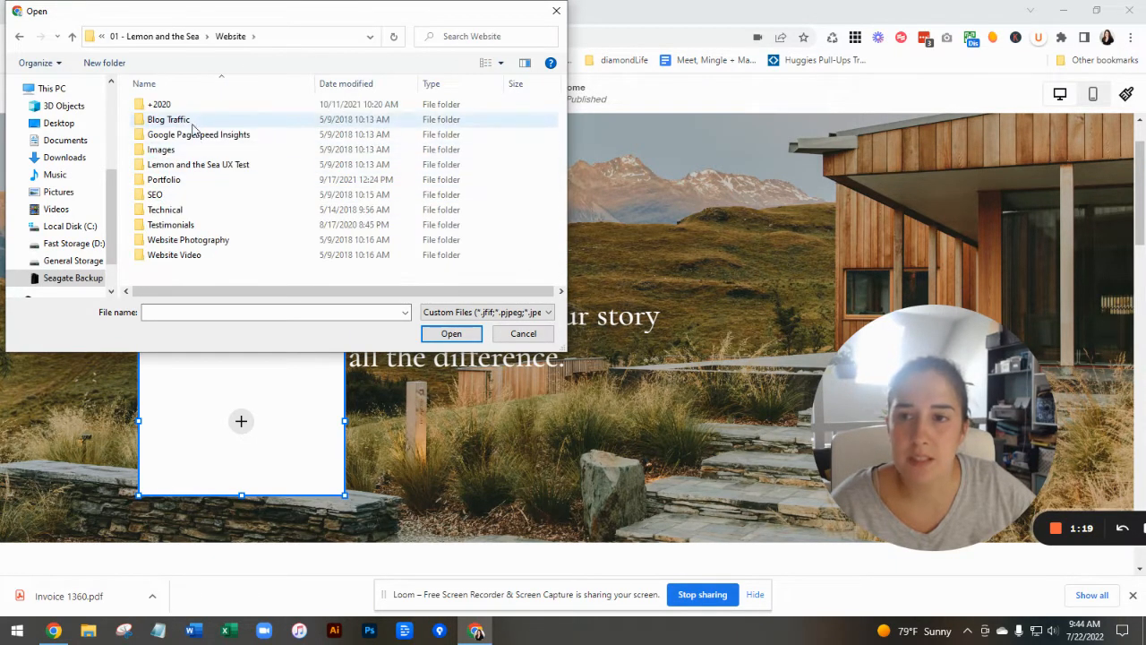
double_click(184, 105)
double_click(192, 120)
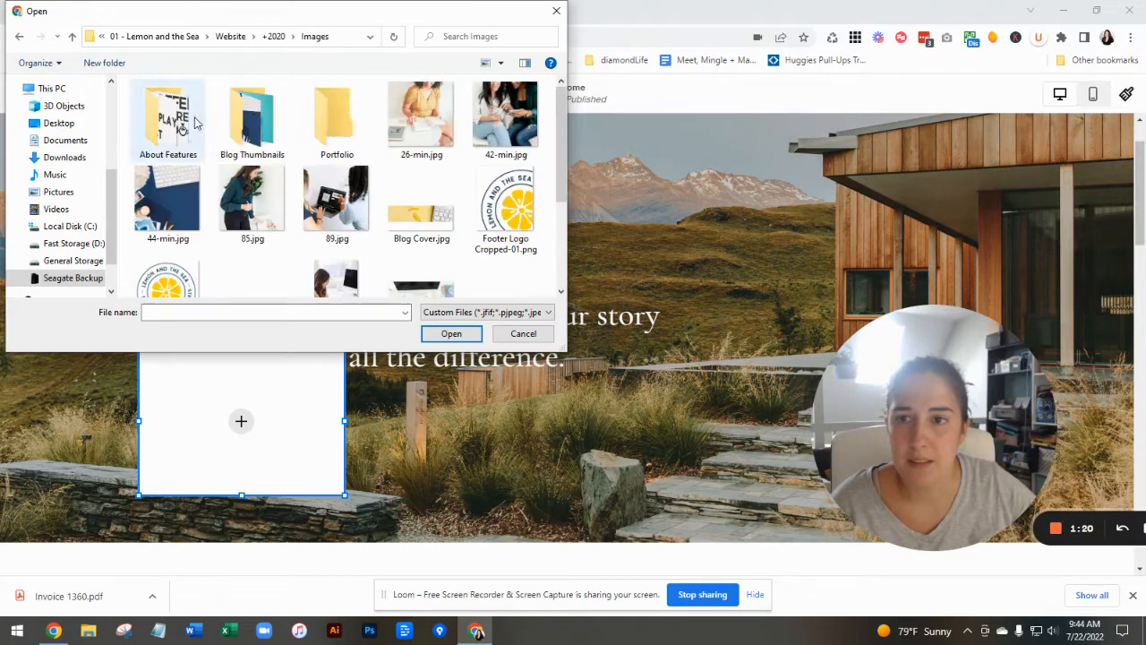
Upload 6-min.JPG from the Blog Thumbnails folder into the image block
double_click(315, 128)
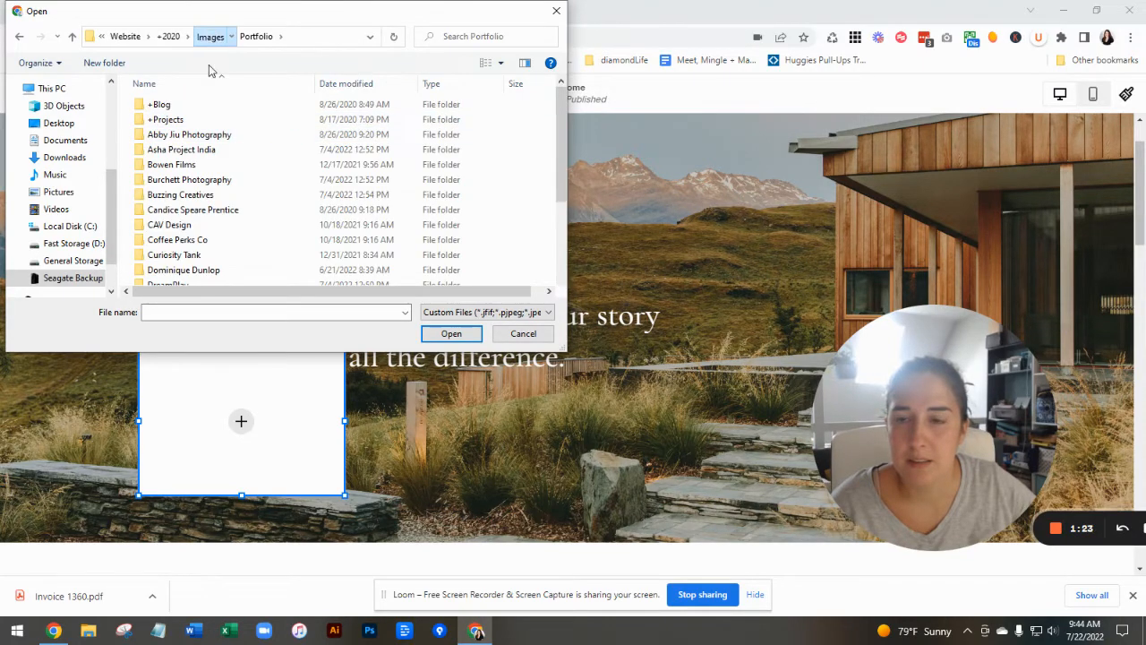
left_click(210, 36)
double_click(251, 115)
left_click(168, 201)
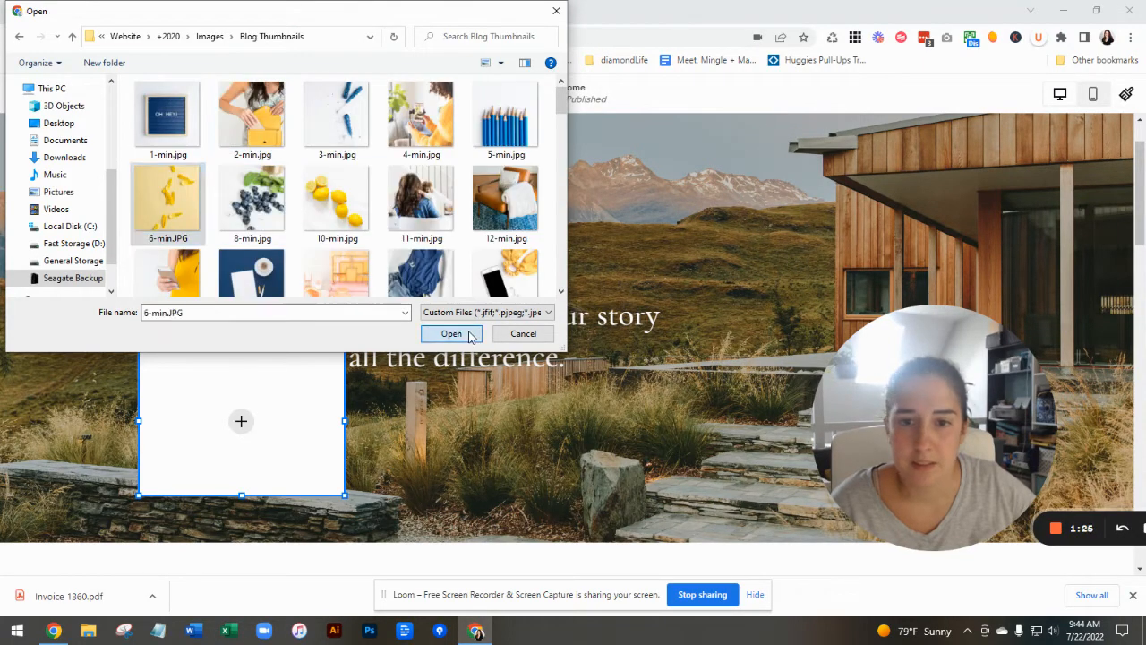
left_click(451, 333)
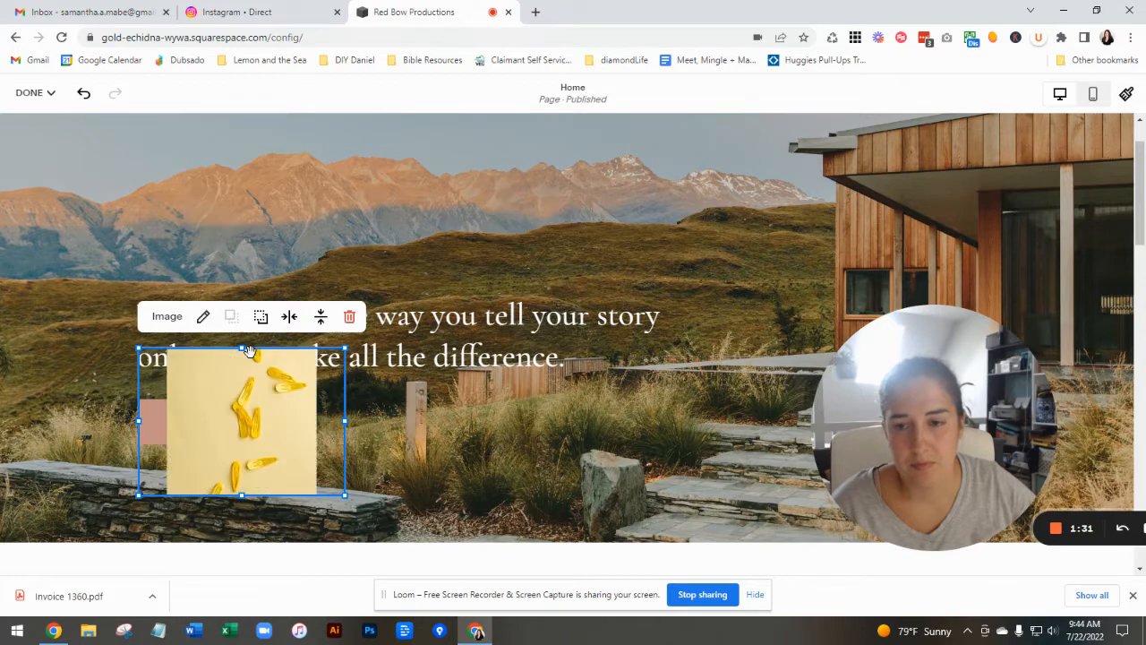
Move the image to the right end of the headline and briefly open its content settings
left_click_drag(266, 404, 767, 358)
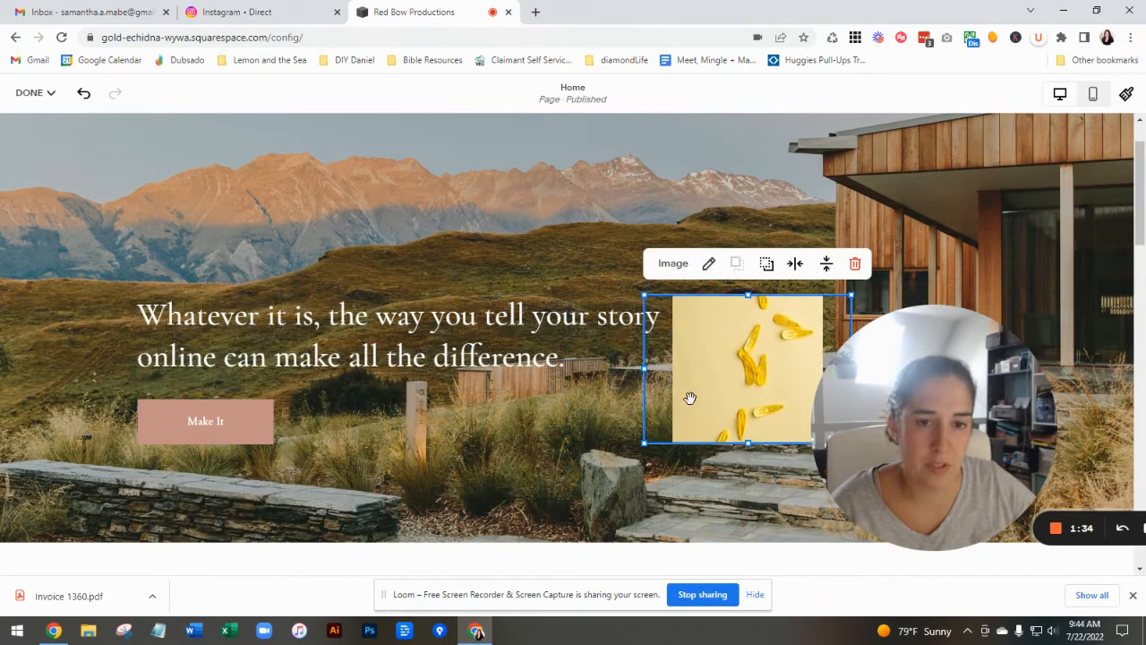
left_click(708, 264)
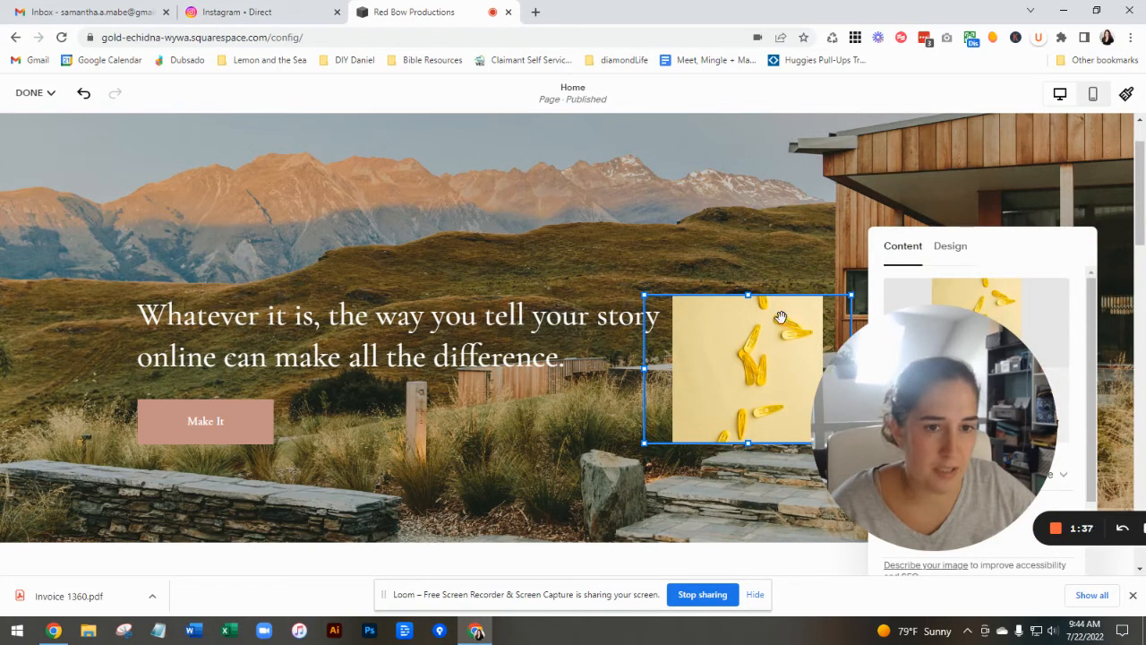
left_click(786, 254)
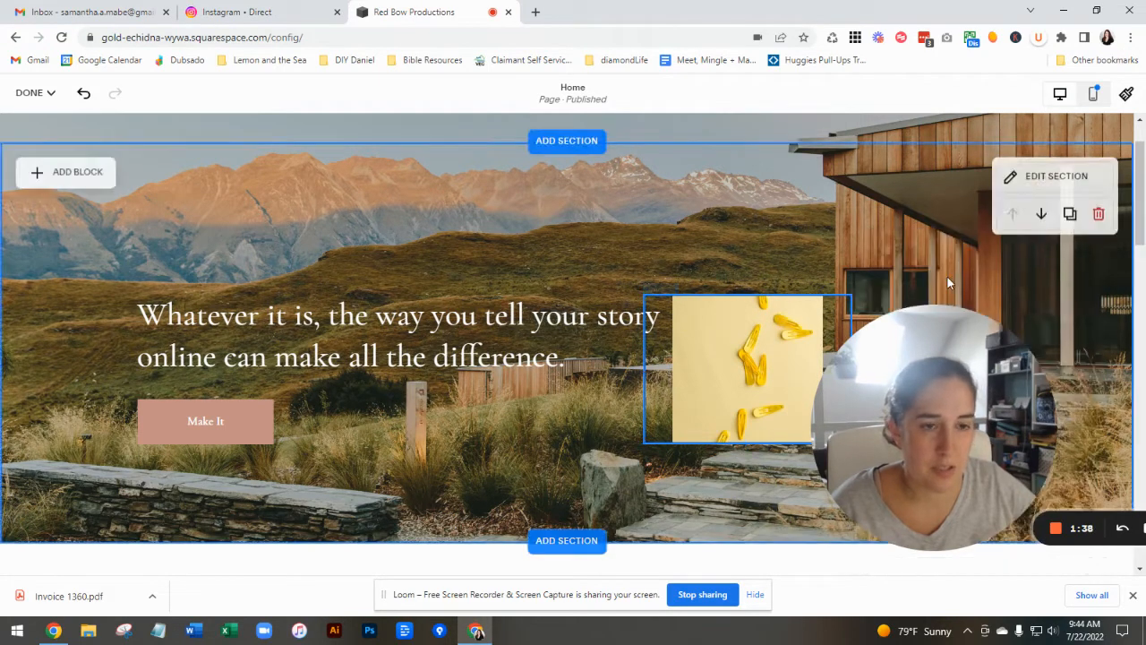
left_click(741, 298)
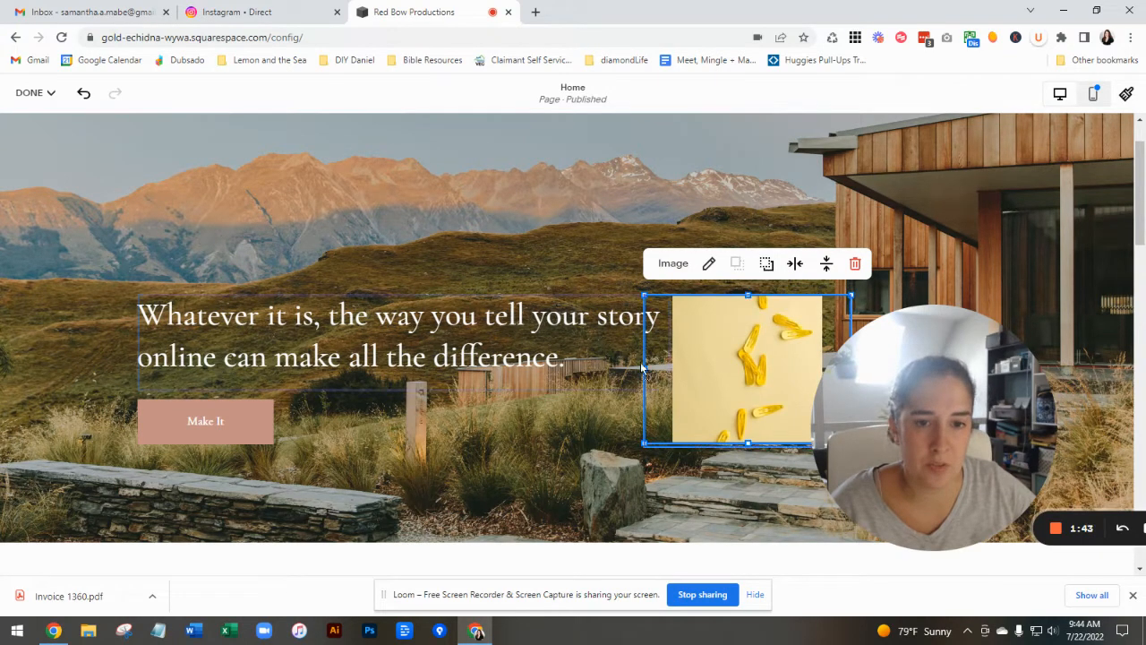
Move the image block over the middle of the headline, then enlarge it to about twice its width and below the Make It button
left_click_drag(734, 359, 430, 363)
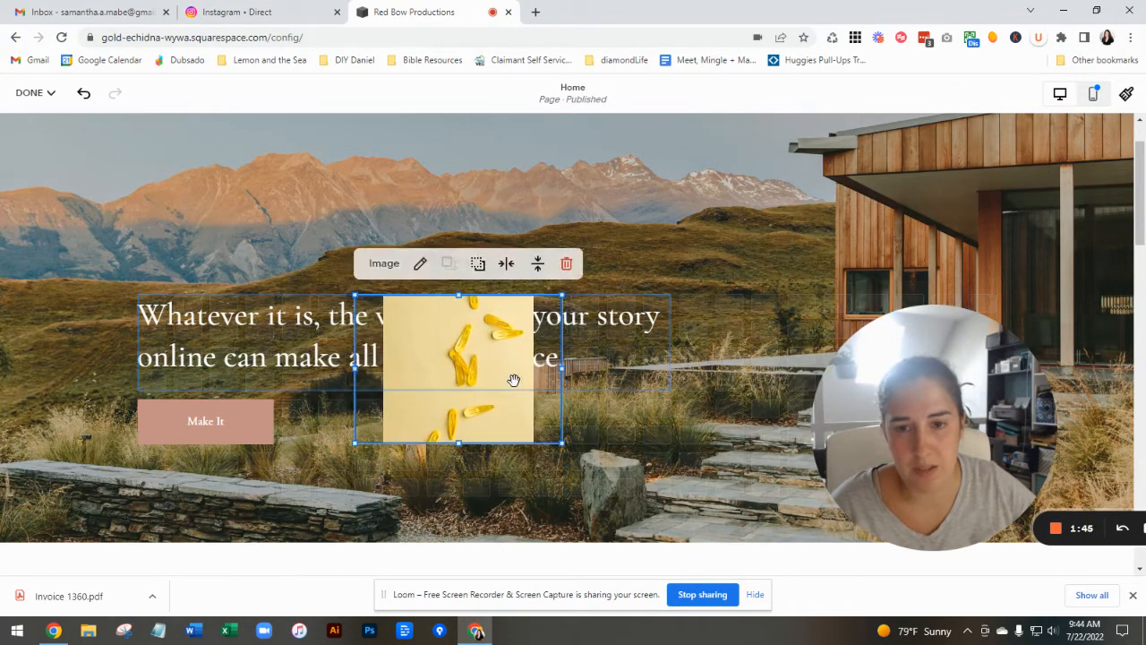
left_click_drag(563, 368, 779, 374)
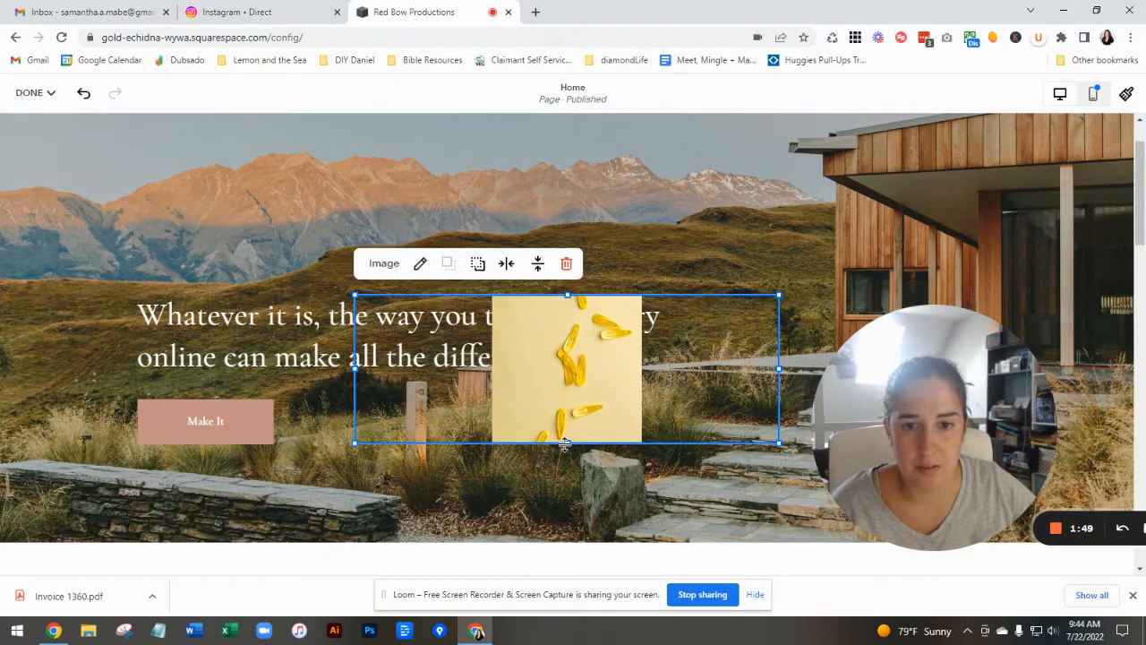
left_click_drag(565, 443, 568, 510)
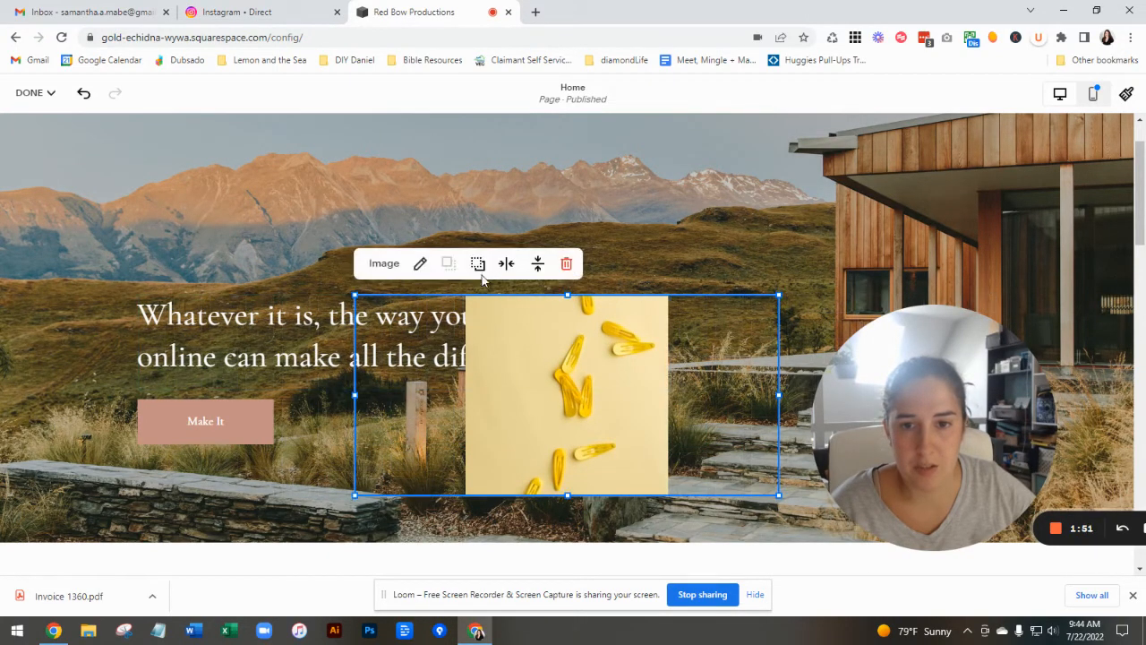
Align the image to the left within its block and send it backward behind the headline
left_click(508, 264)
left_click(474, 296)
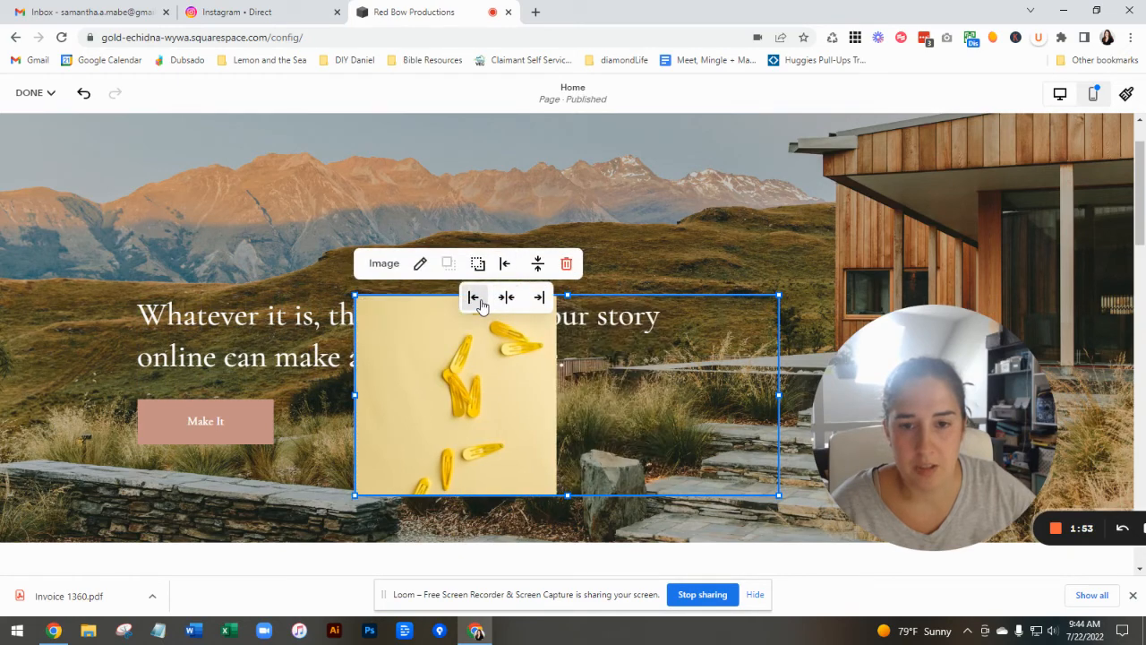
left_click(478, 263)
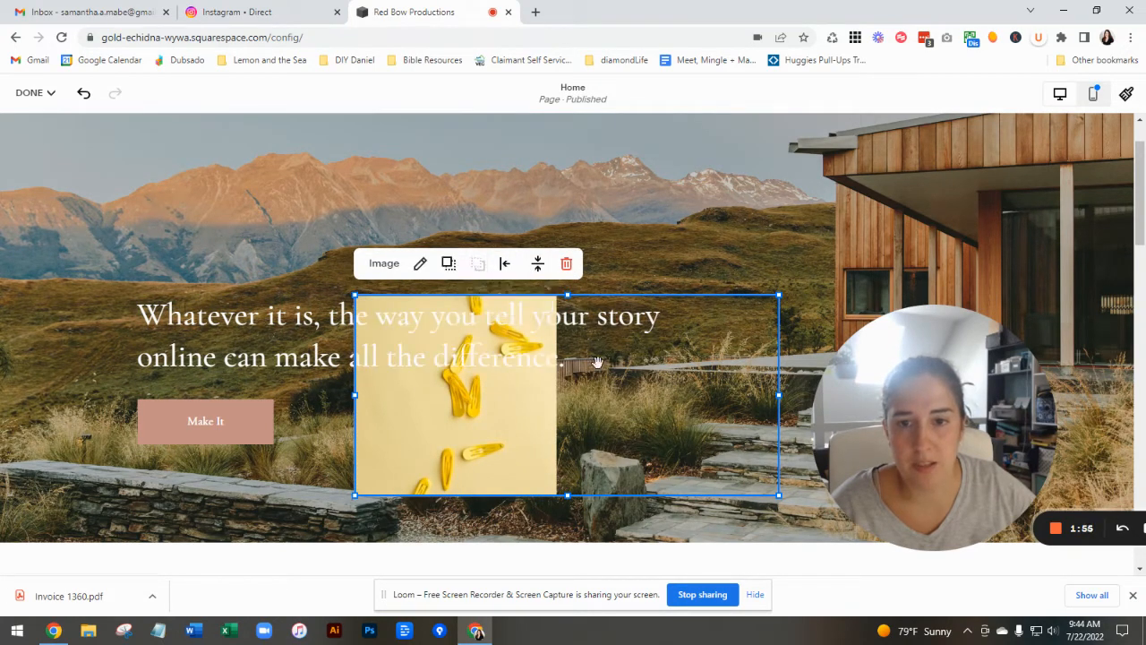
left_click(700, 256)
Move the image block left so its left edge lines up with the headline and the Make It button
left_click_drag(431, 416, 221, 414)
left_click(620, 289)
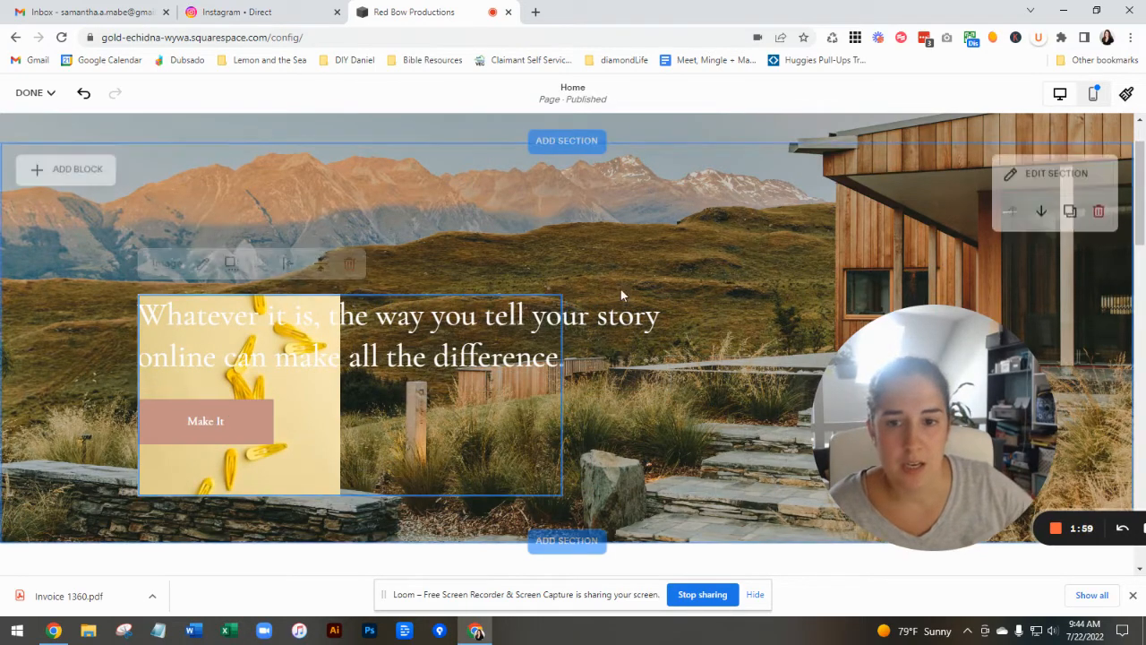
left_click(342, 389)
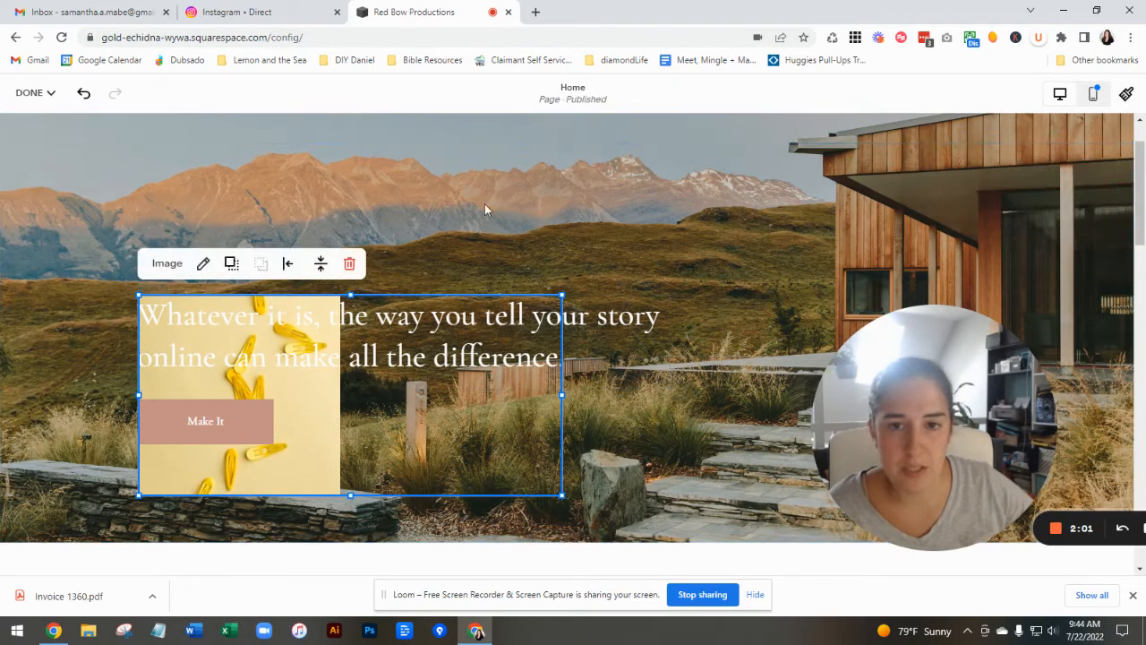
left_click(488, 243)
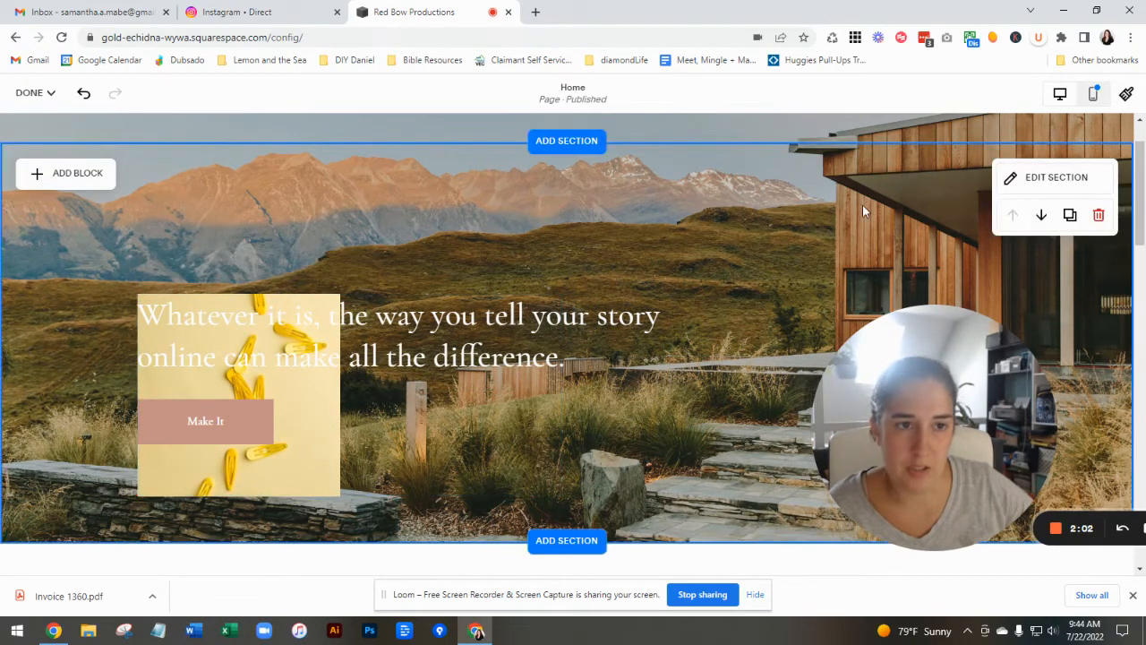
In the hero section's format settings, turn Fill Screen off and back on, and set the section height to M
left_click(1021, 180)
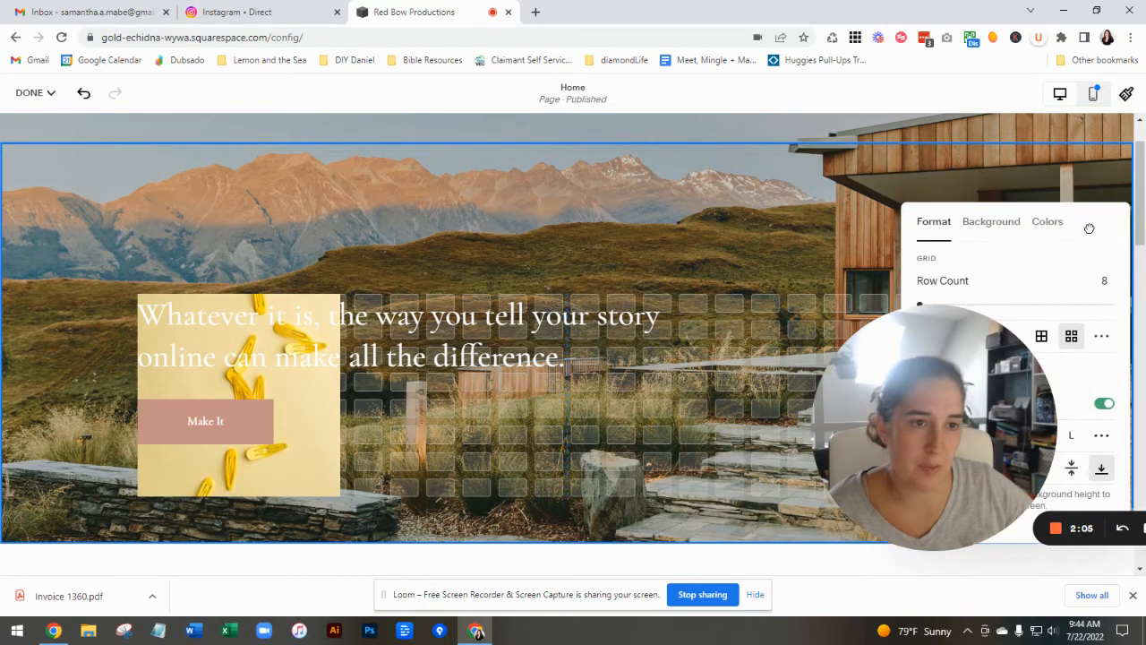
left_click_drag(1089, 228, 1094, 112)
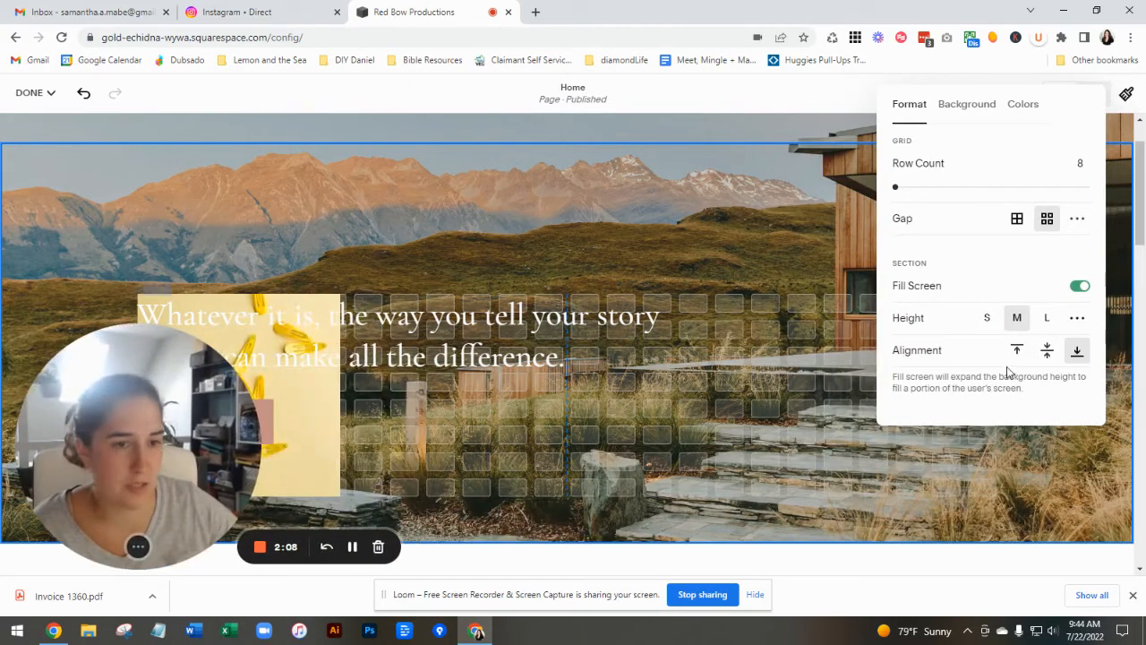
key("Escape")
left_click(1066, 177)
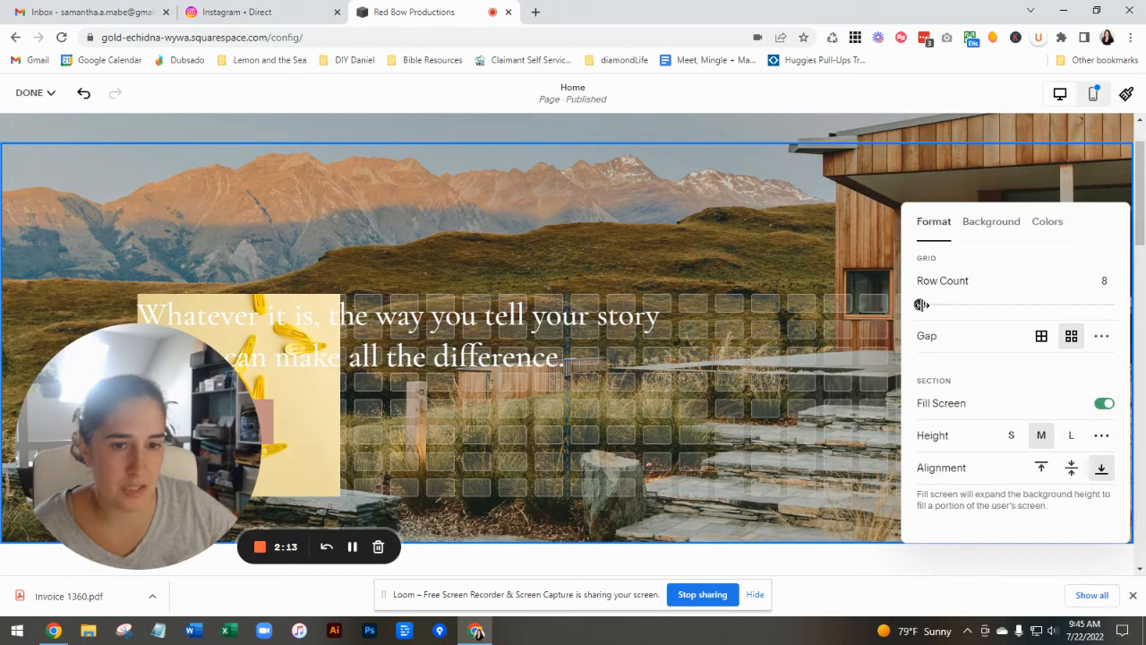
left_click_drag(921, 304, 893, 306)
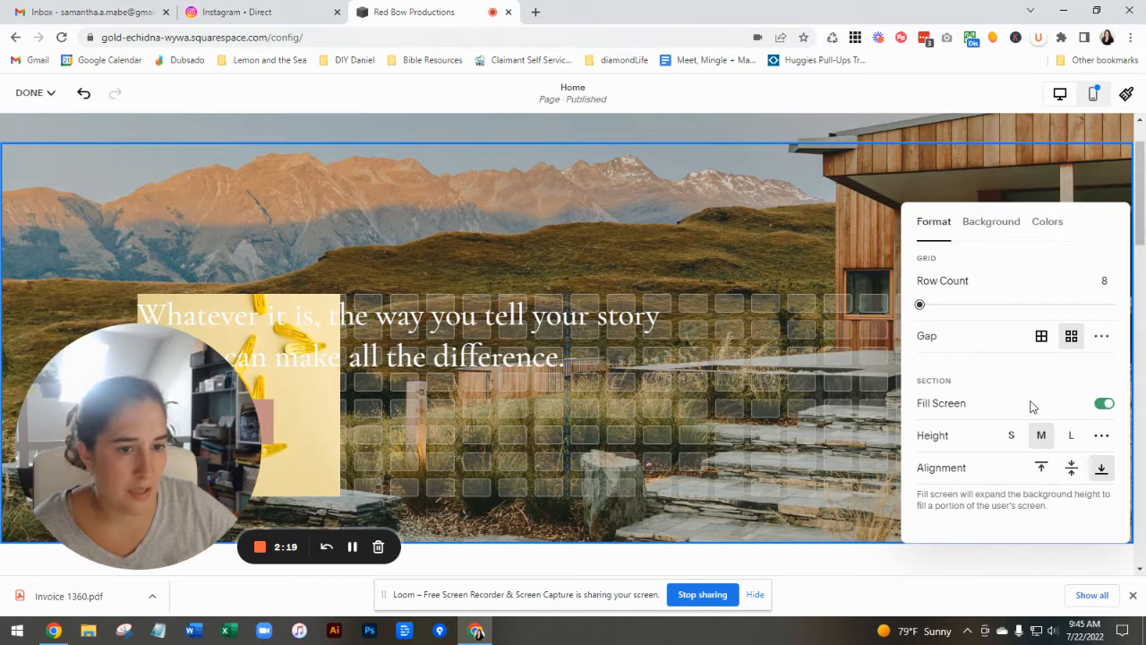
left_click(1106, 406)
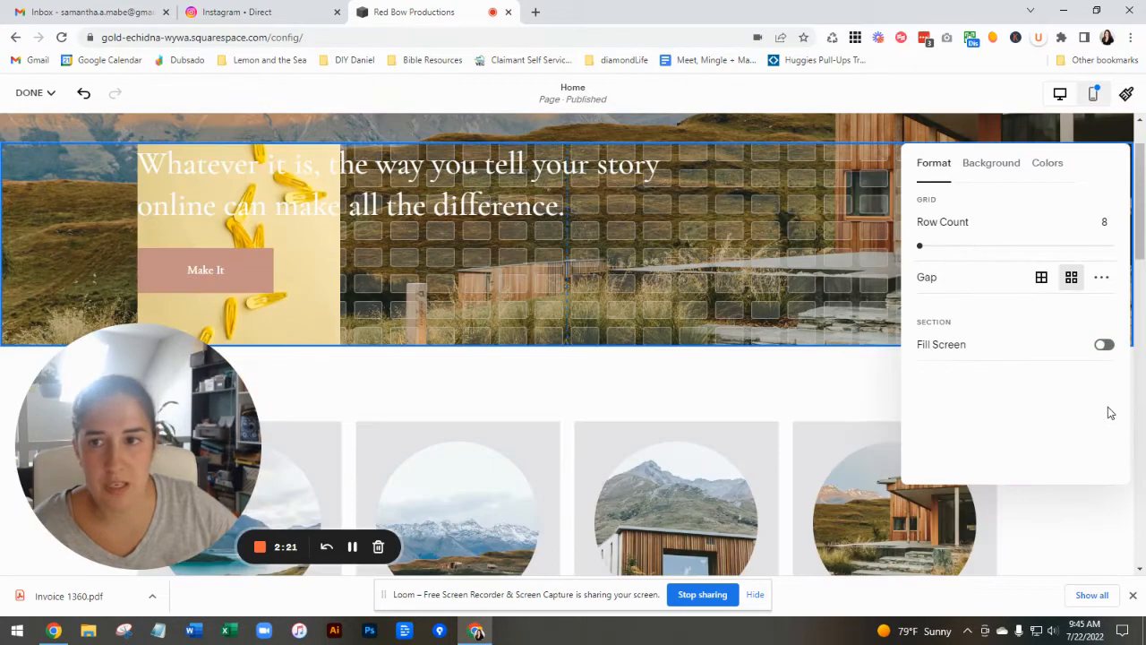
left_click(1102, 346)
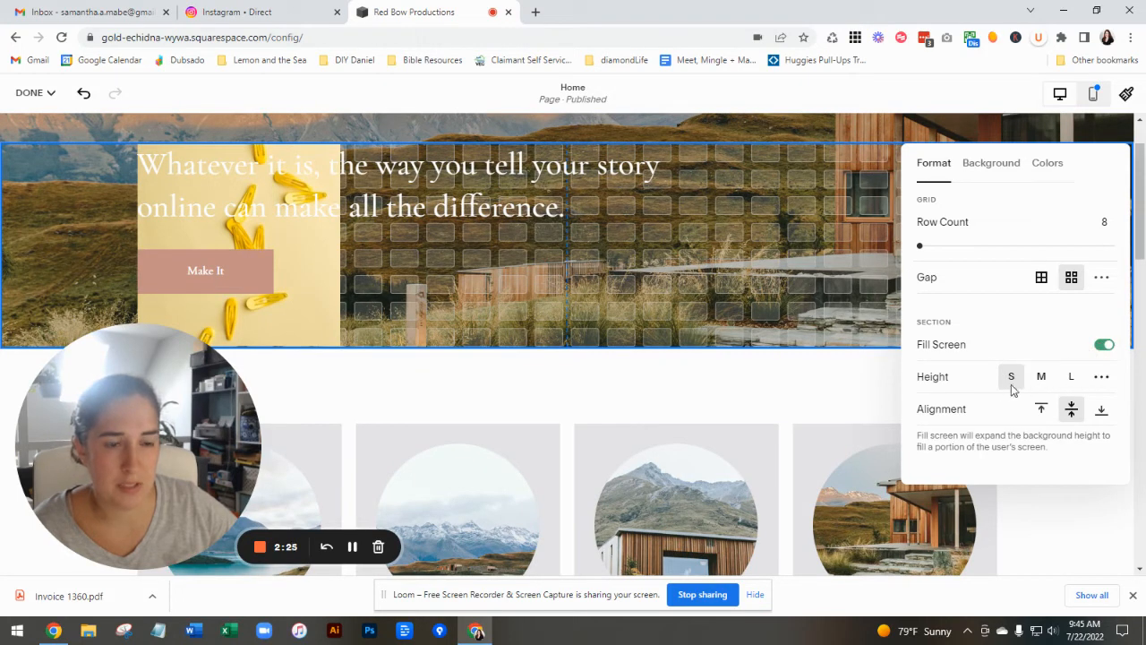
left_click(1040, 378)
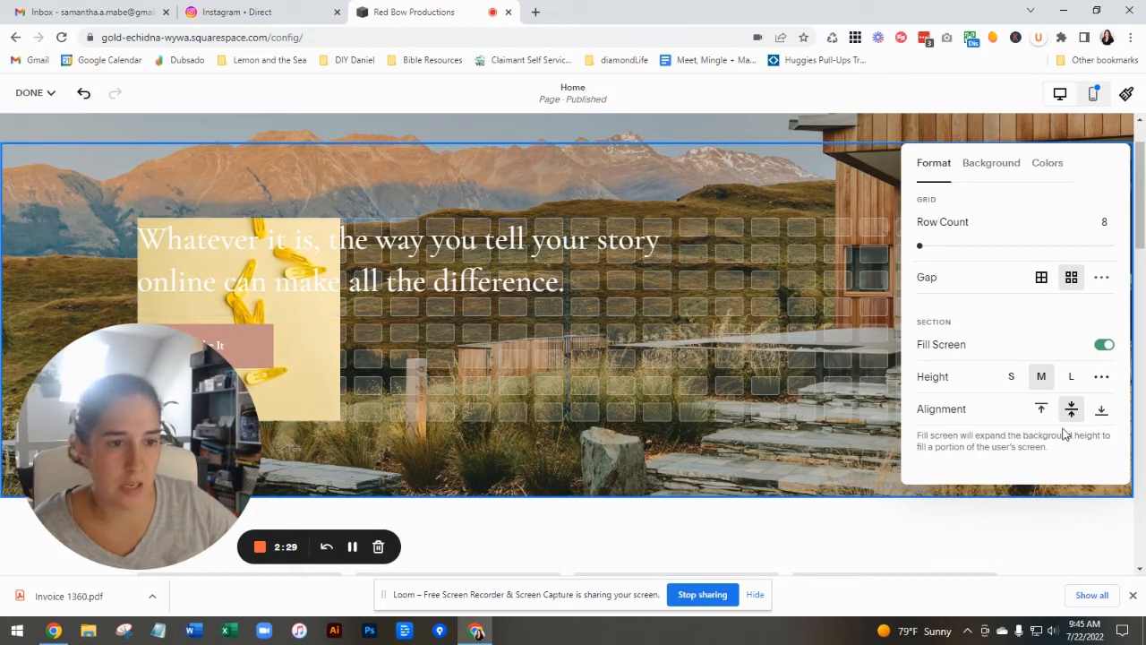
Try the hero grid without gaps, look at the custom gap options, and return the grid to the spaced gap
left_click(1042, 279)
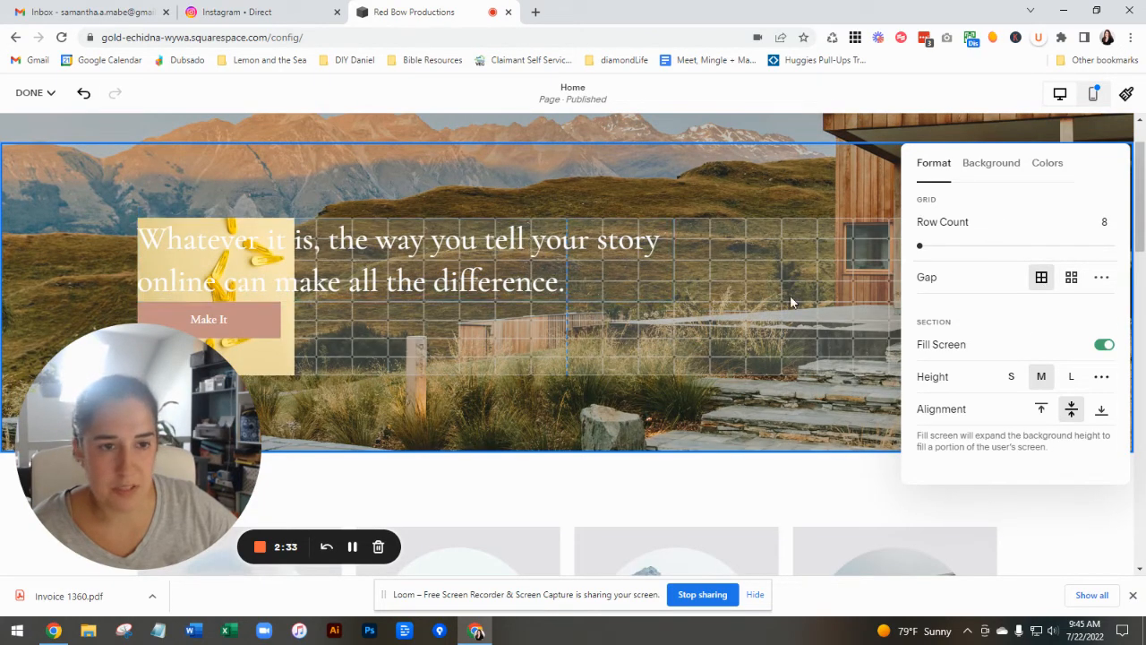
left_click(1073, 278)
left_click(1101, 279)
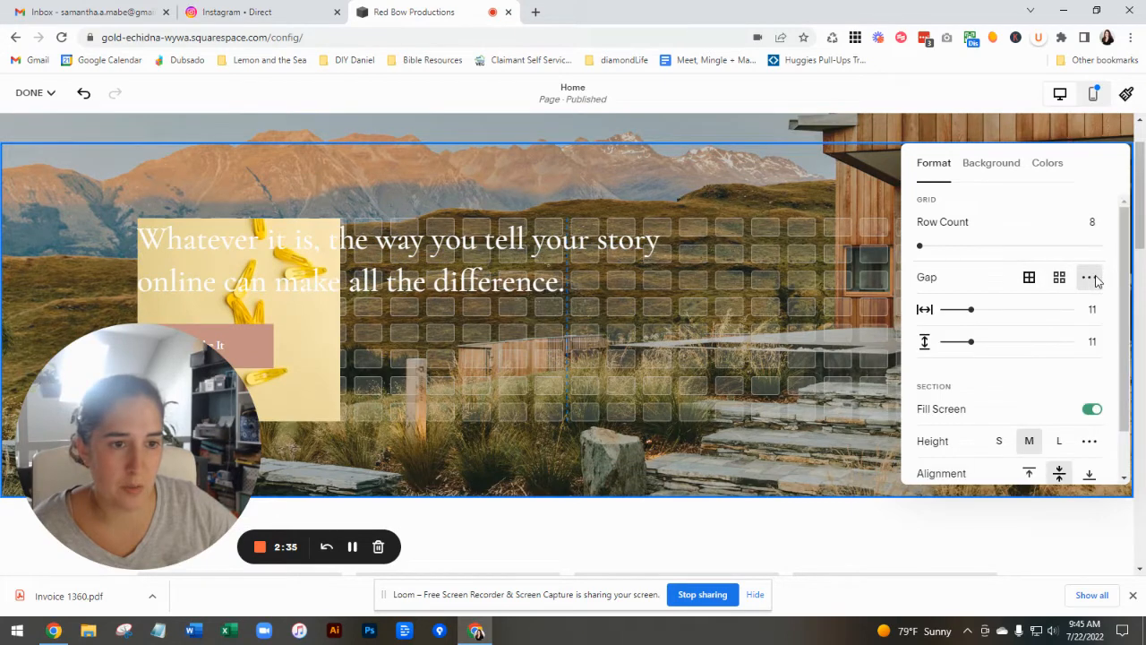
left_click(1040, 281)
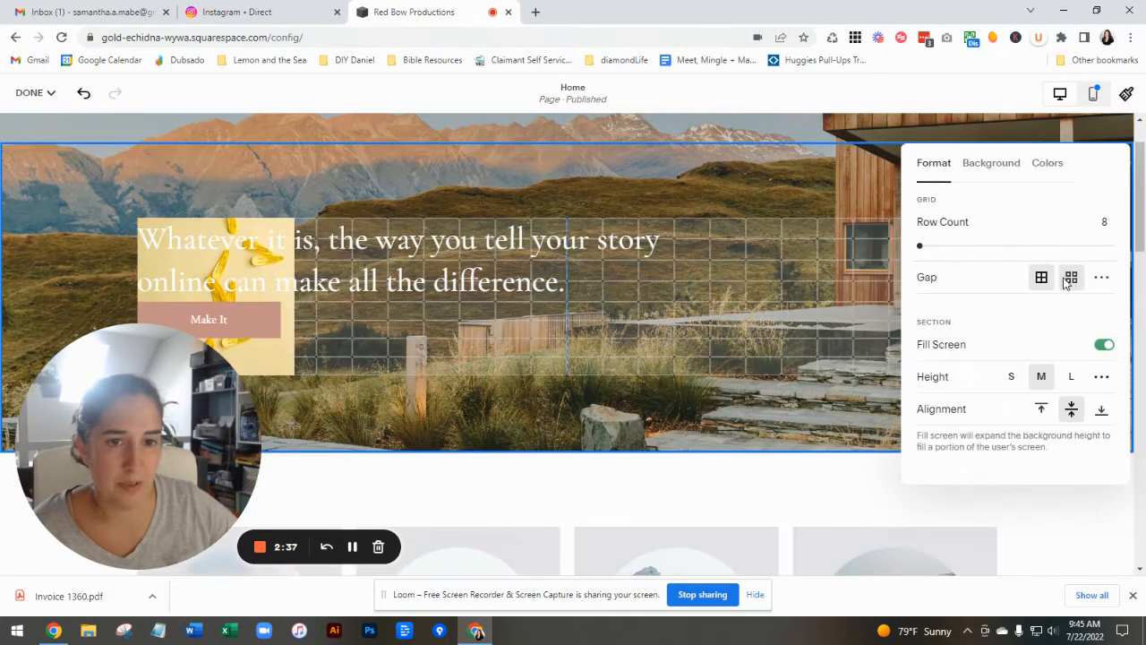
left_click(1067, 280)
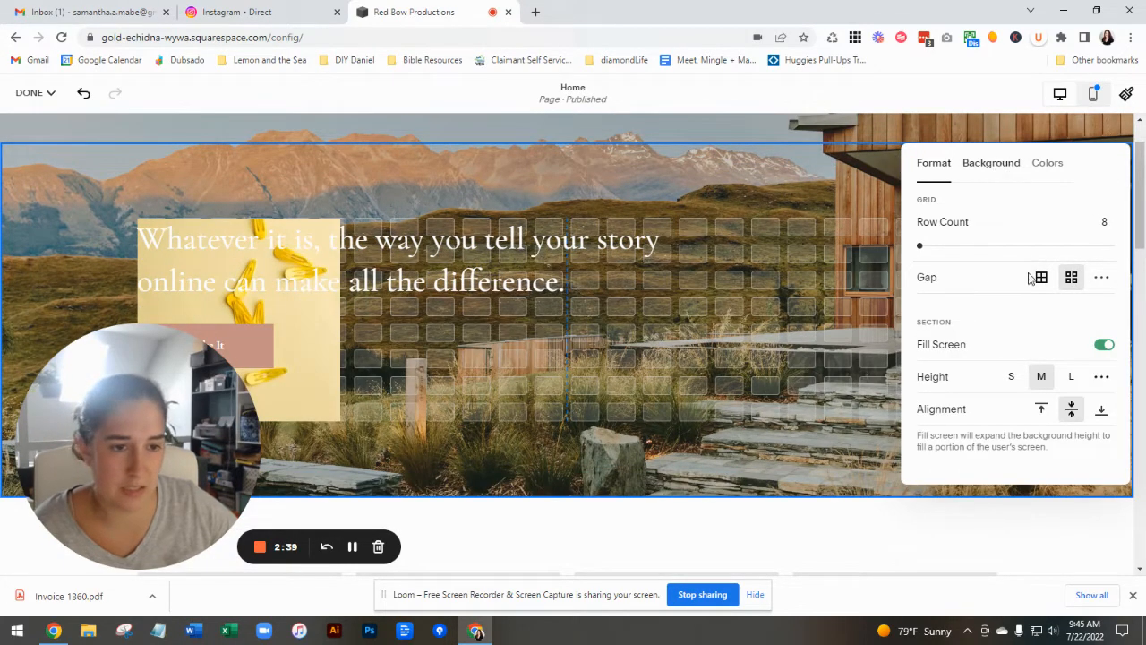
Review the hero section's background image settings and available color themes, and close the section settings
left_click(1003, 170)
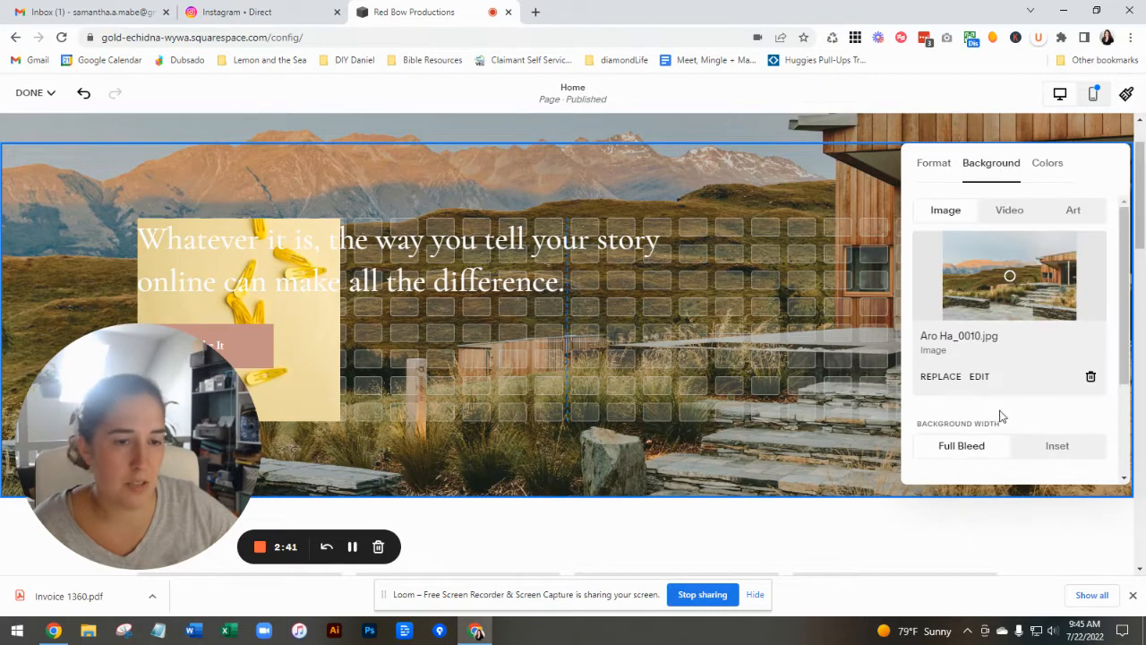
scroll(1009, 351, "down", 2)
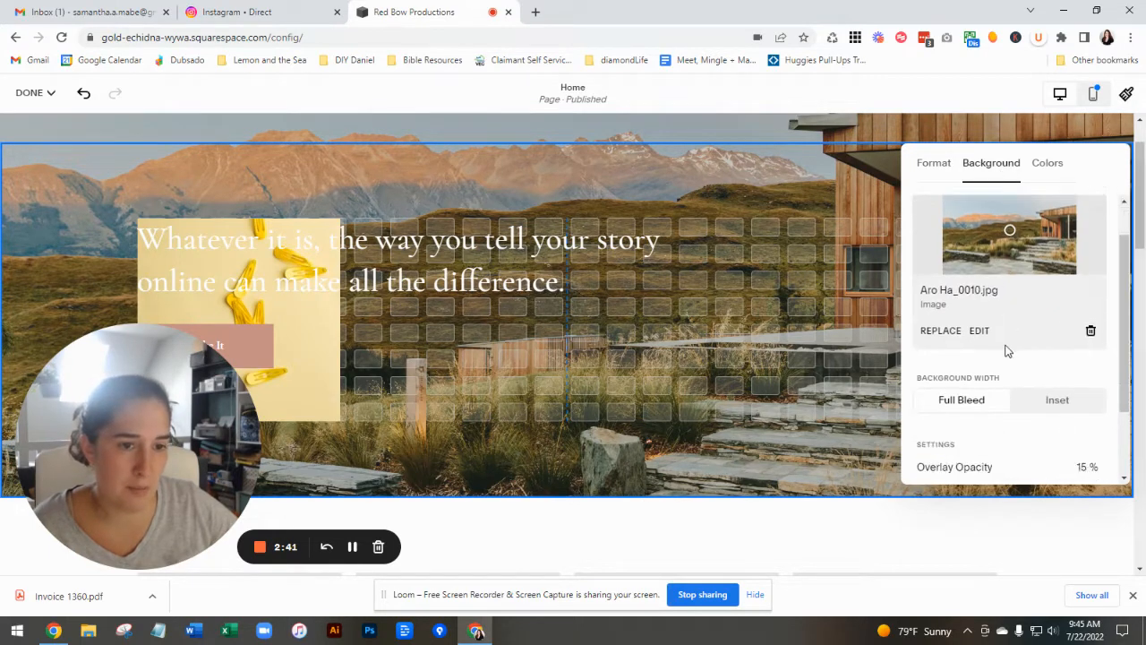
left_click(1037, 171)
scroll(1031, 403, "up", 3)
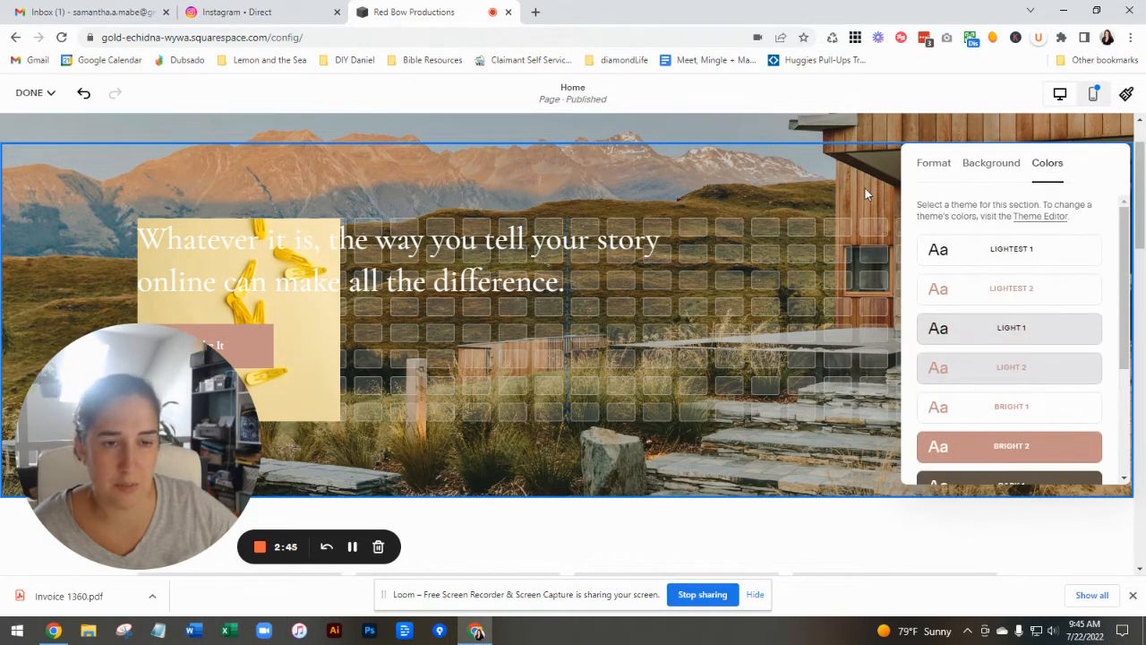
left_click(857, 176)
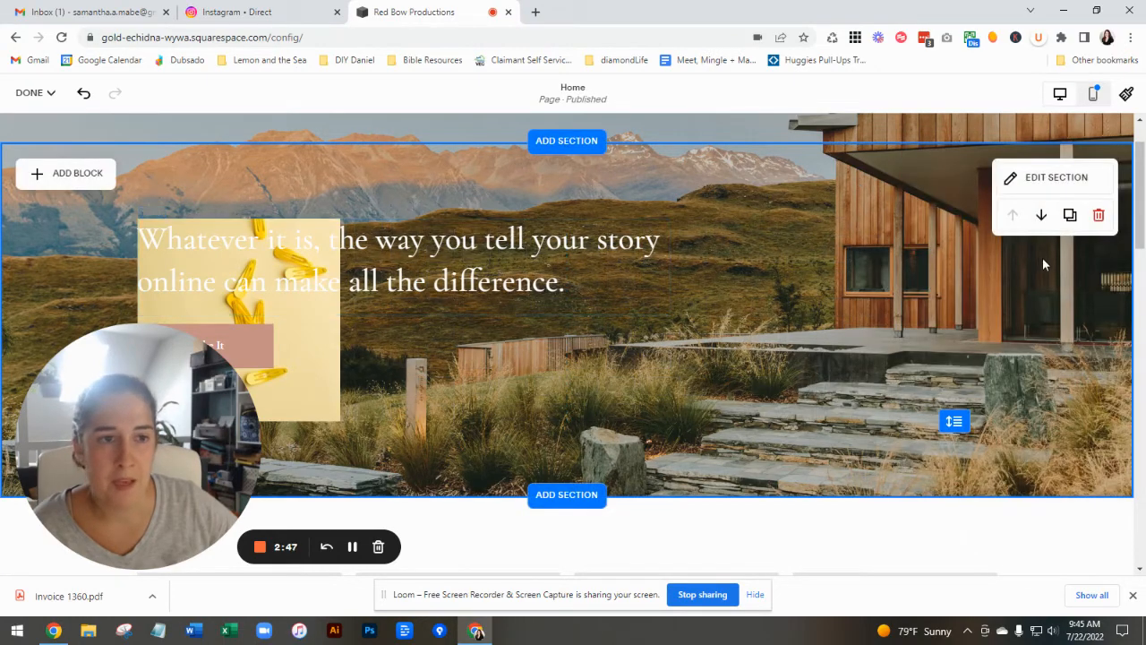
Browse the section categories available for adding below the hero section, and close the list without adding one
scroll(895, 367, "down", 3)
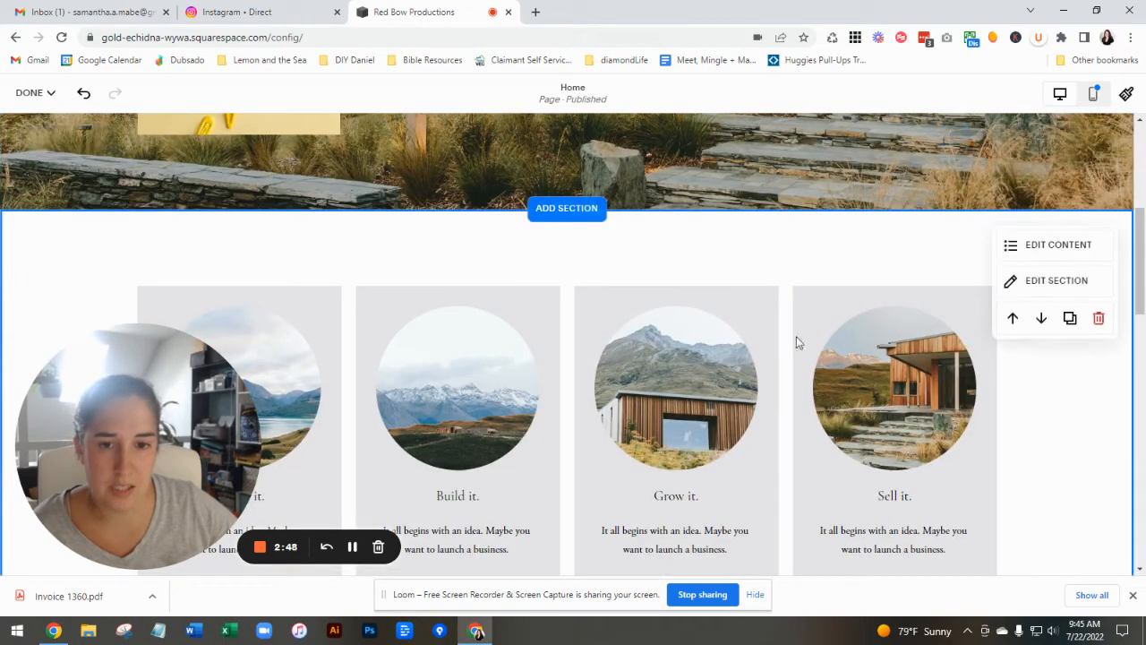
left_click(583, 218)
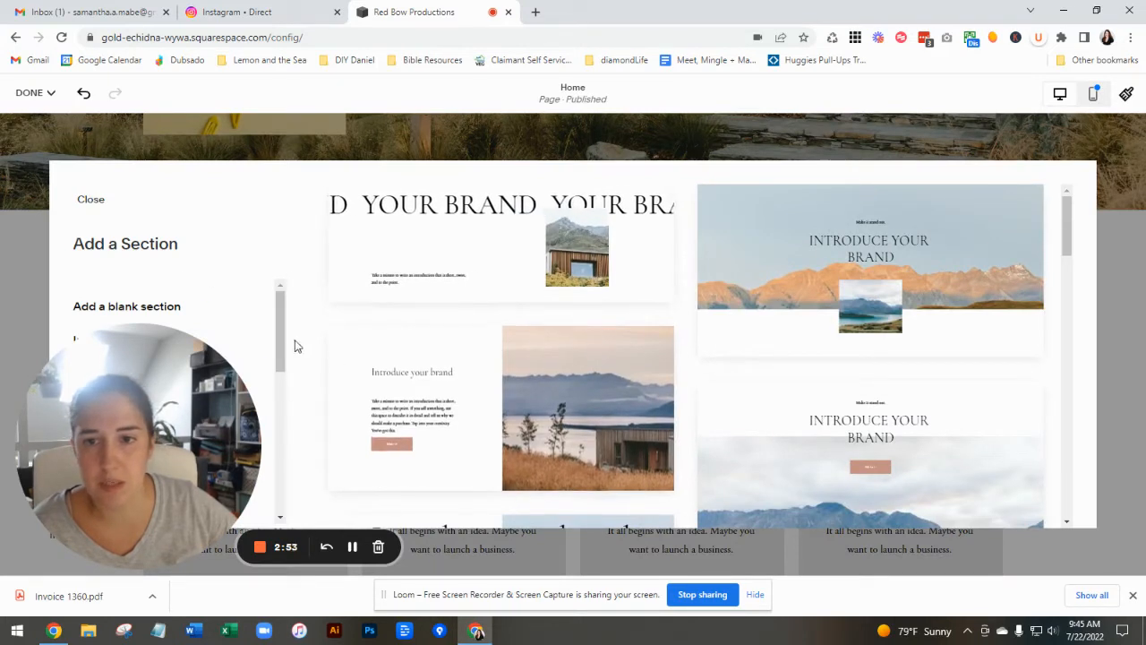
left_click_drag(278, 310, 273, 405)
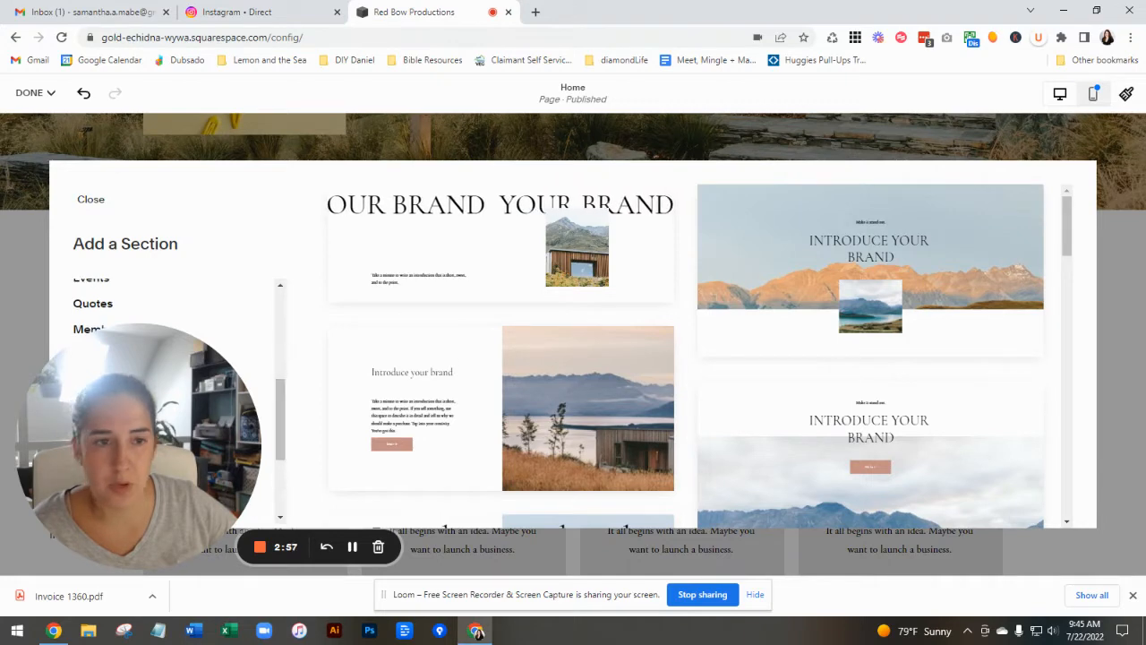
left_click(1110, 296)
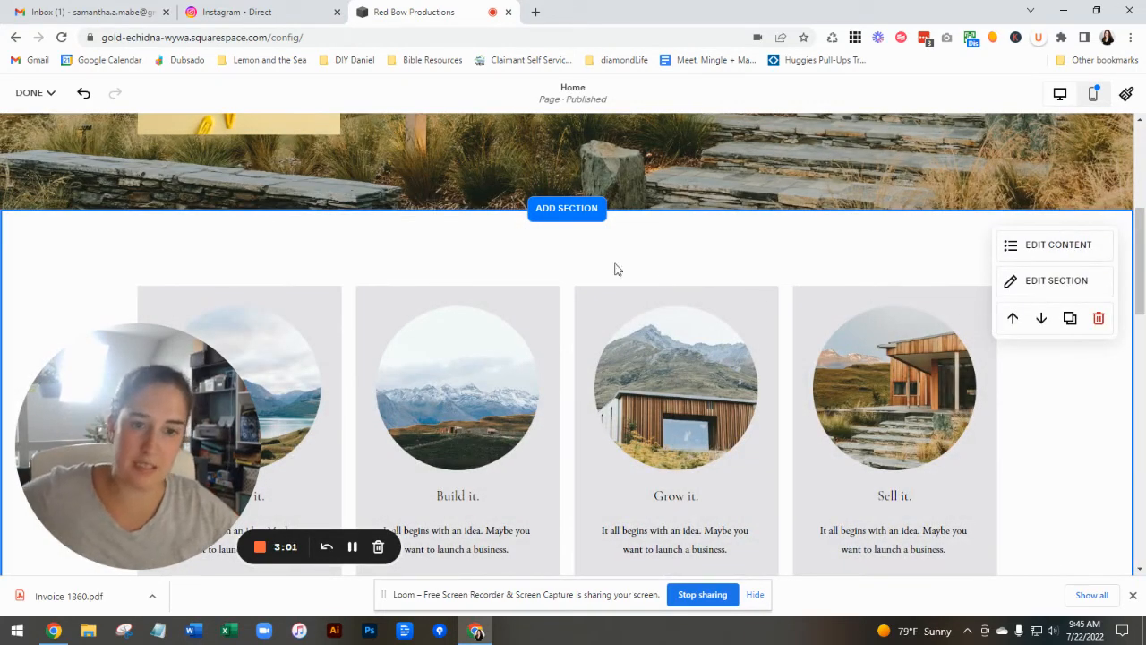
Examine the elements and item list of the four-card section below the hero, and close its content settings
scroll(569, 334, "down", 1)
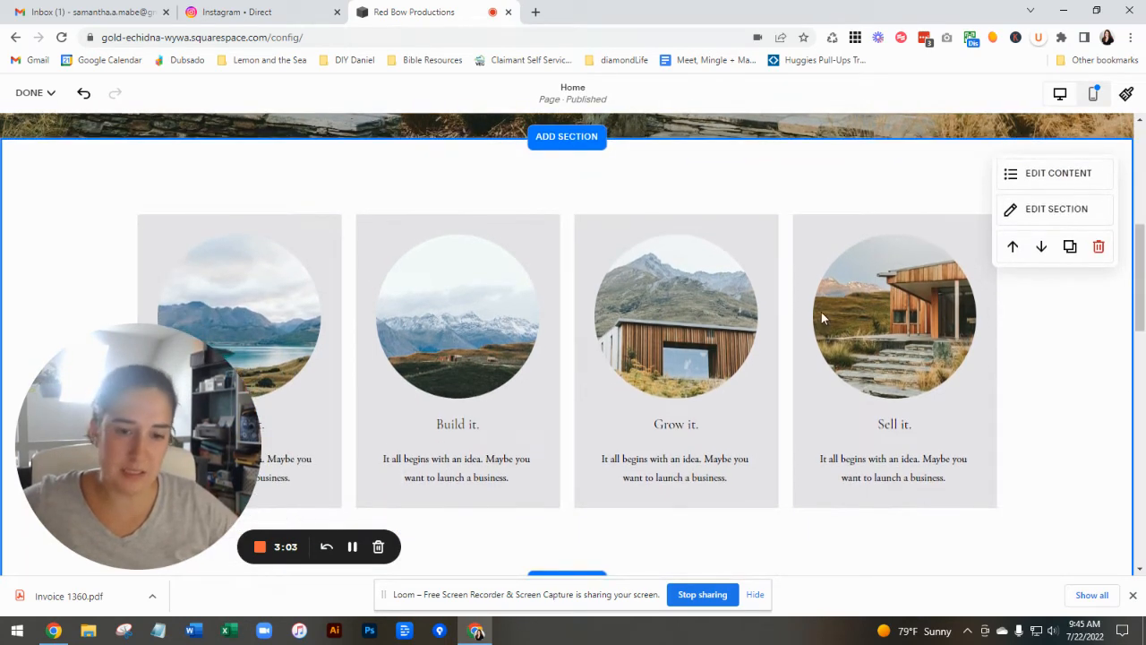
left_click(1034, 174)
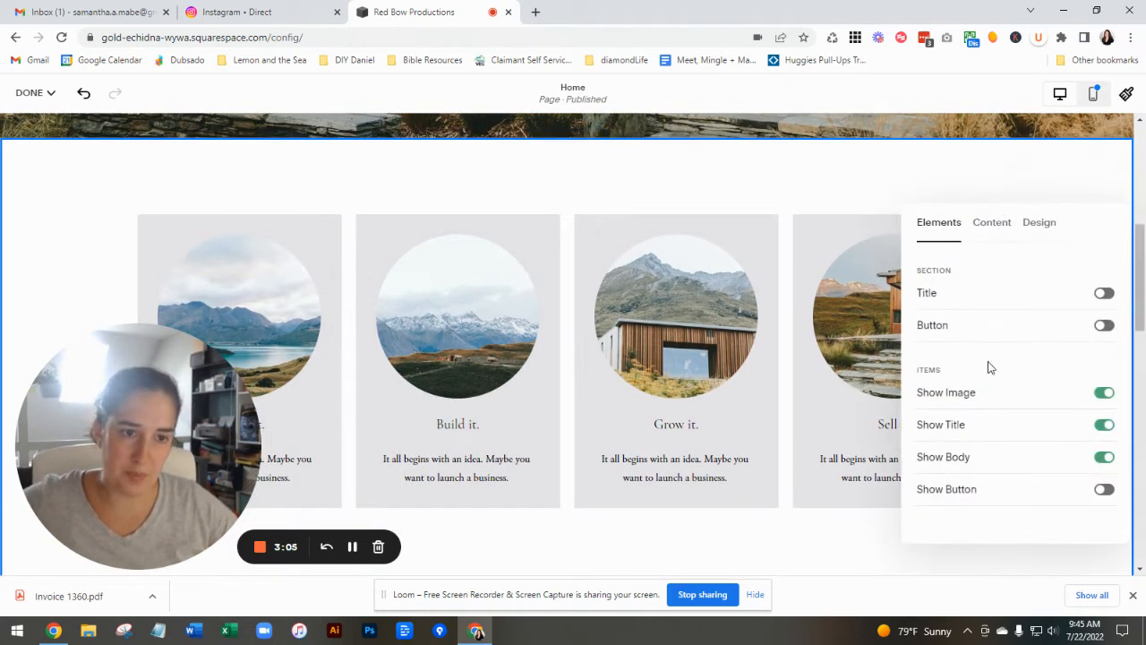
left_click(992, 226)
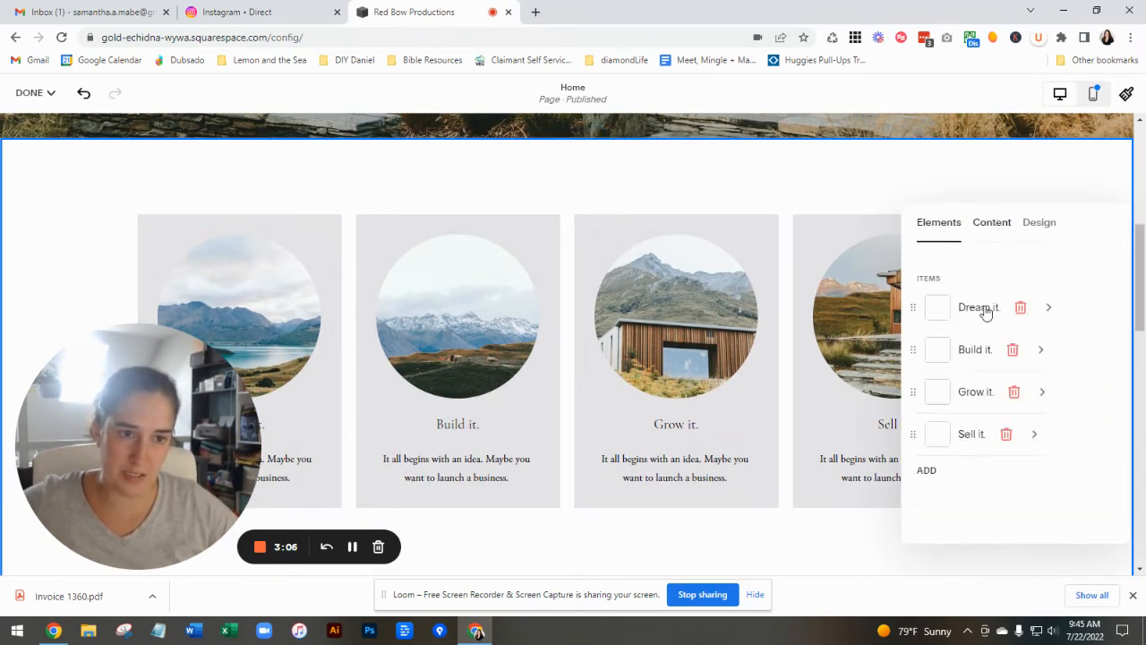
left_click(845, 184)
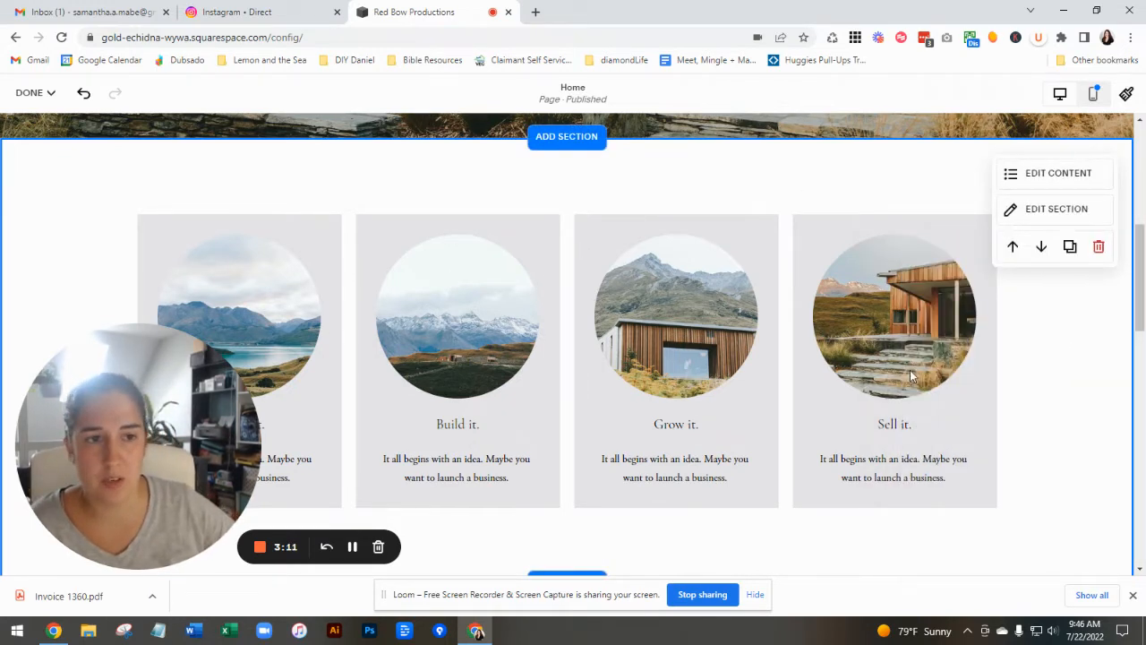
Move the hero image block to the right of the headline and narrow it to about the picture's width
scroll(665, 289, "up", 4)
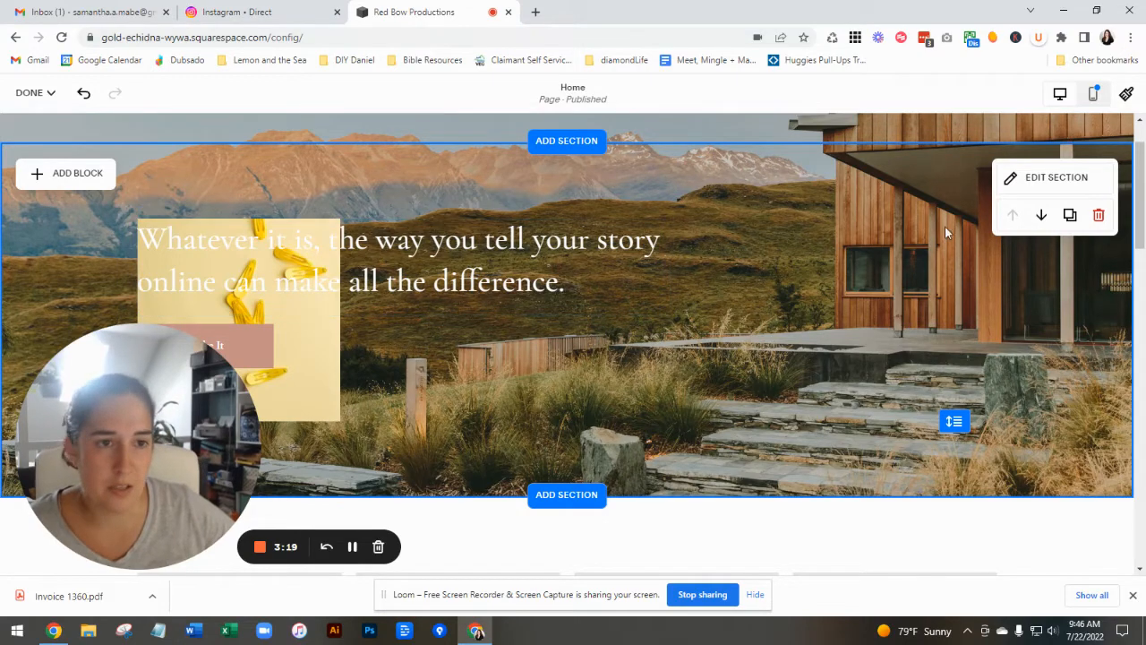
left_click_drag(560, 361, 922, 337)
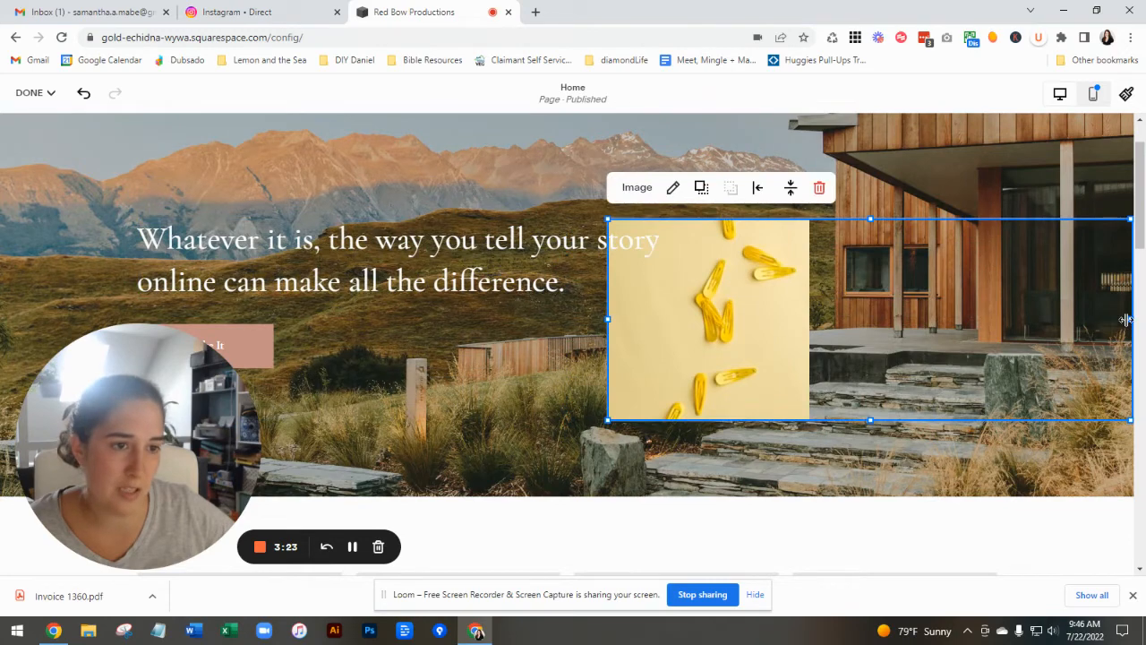
left_click_drag(1126, 320, 939, 304)
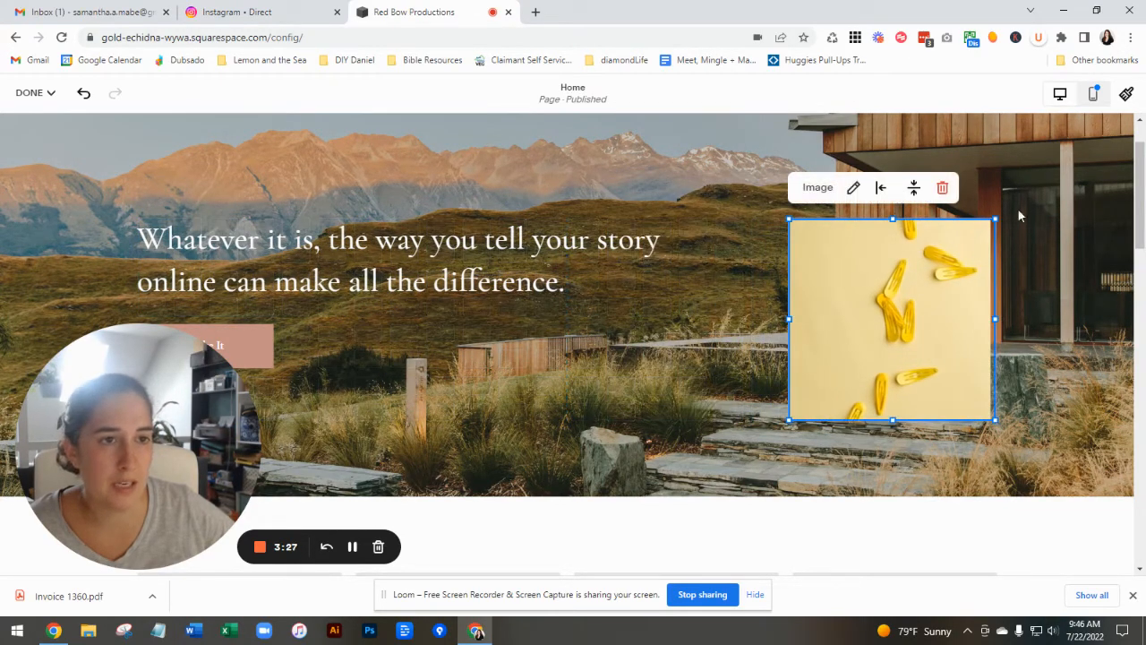
left_click(499, 195)
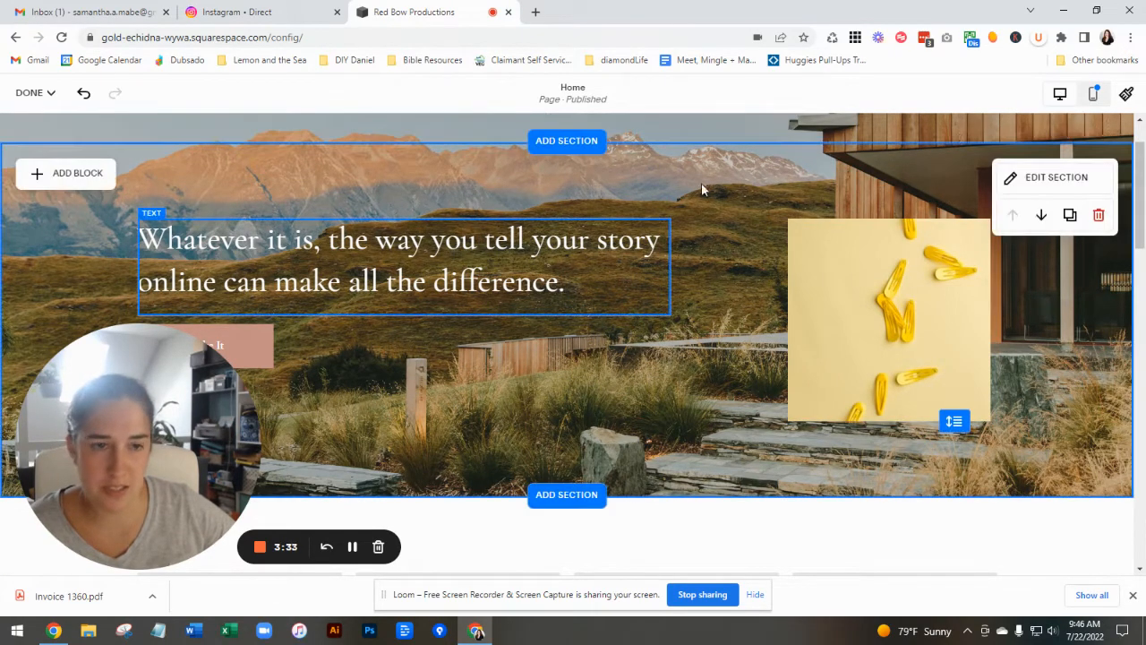
Switch the page to the mobile view and examine how the hero's headline, button and image stack
left_click(1094, 93)
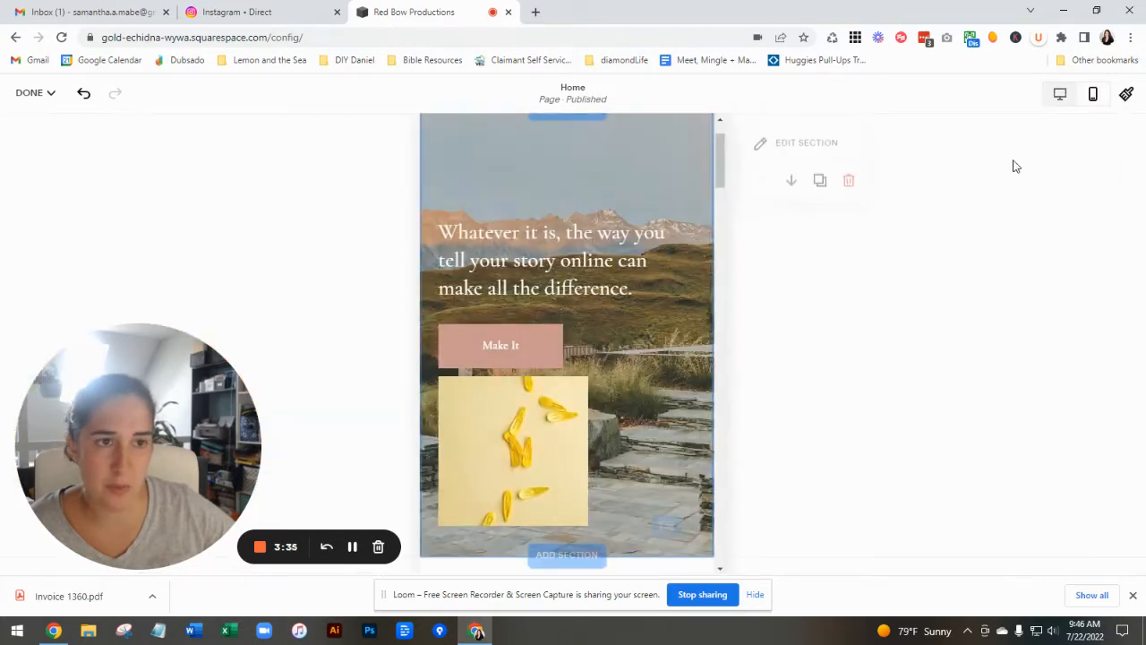
scroll(627, 233, "up", 1)
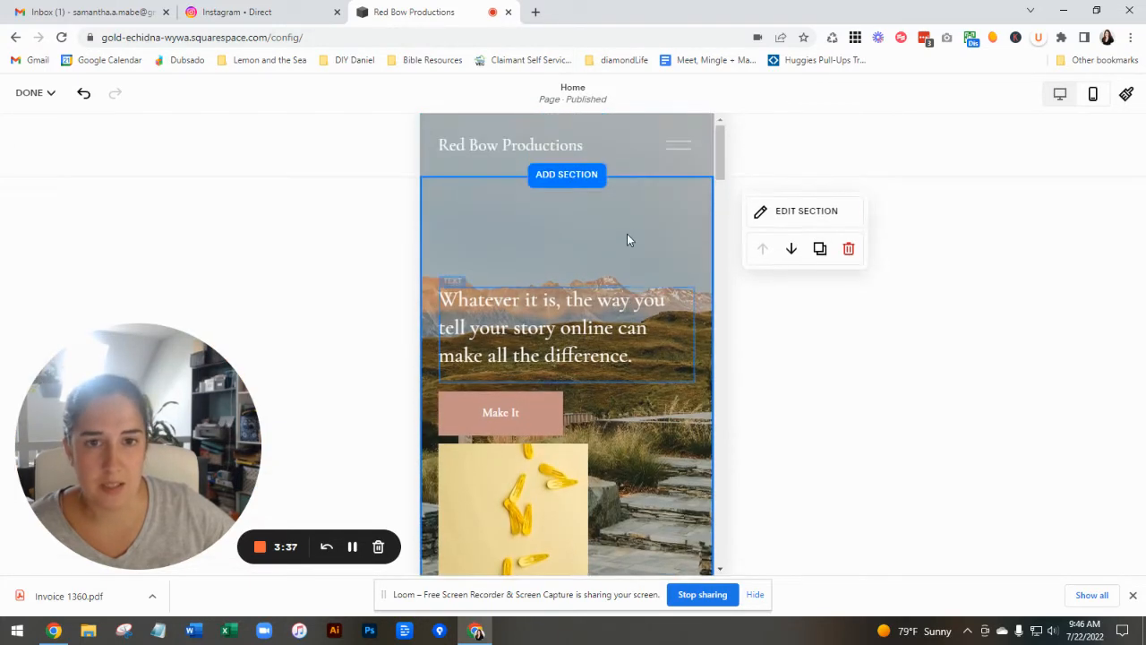
scroll(626, 233, "down", 4)
scroll(627, 234, "up", 3)
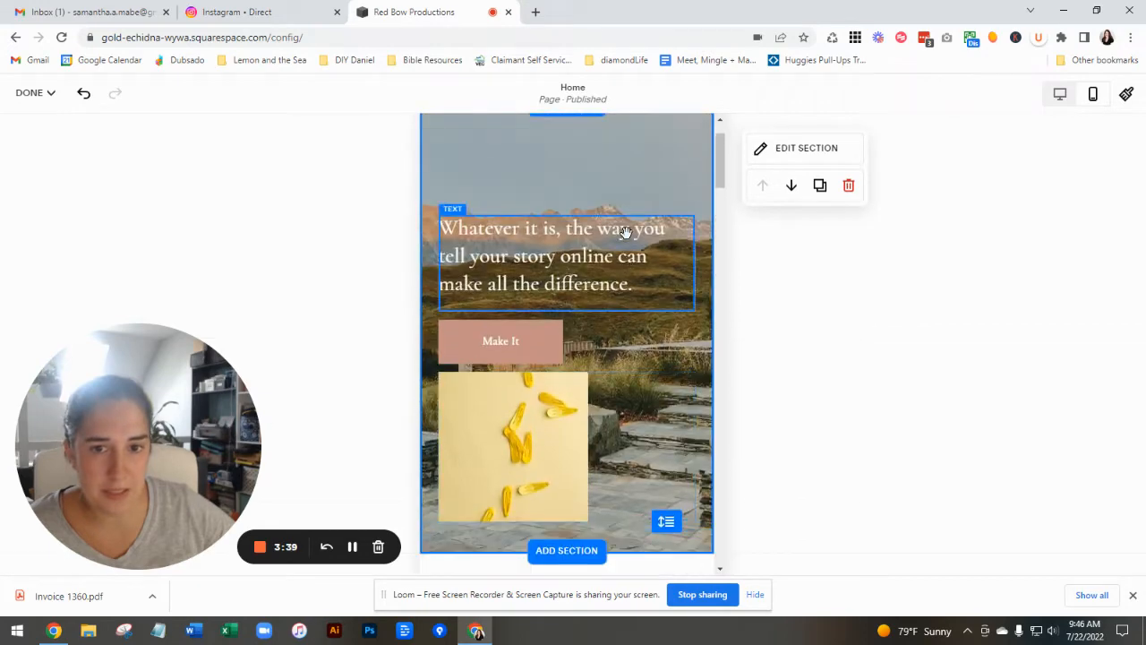
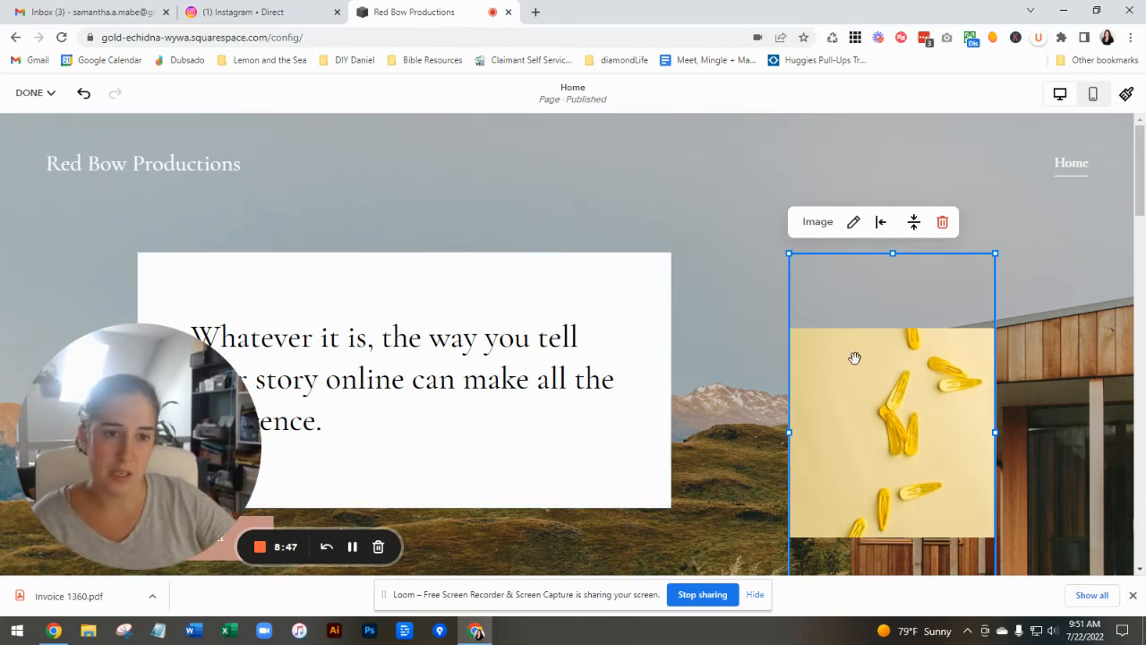
Shorten the image block to about its picture's height and move it left until it lies entirely behind the white headline box
left_click_drag(854, 359, 766, 322)
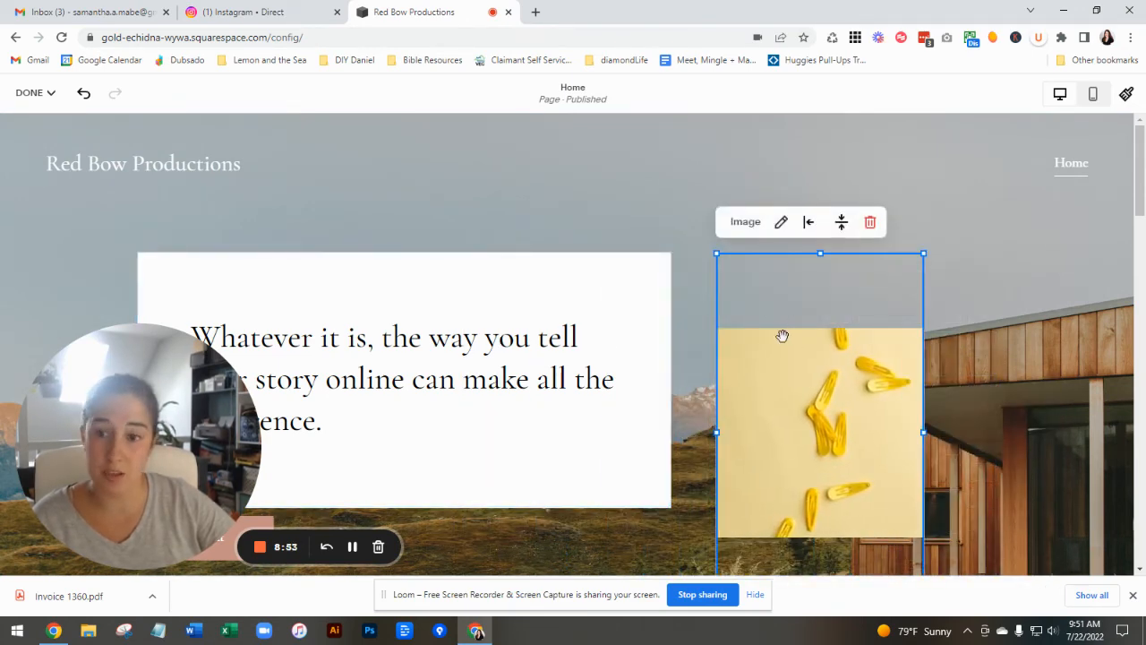
left_click_drag(793, 422, 680, 340)
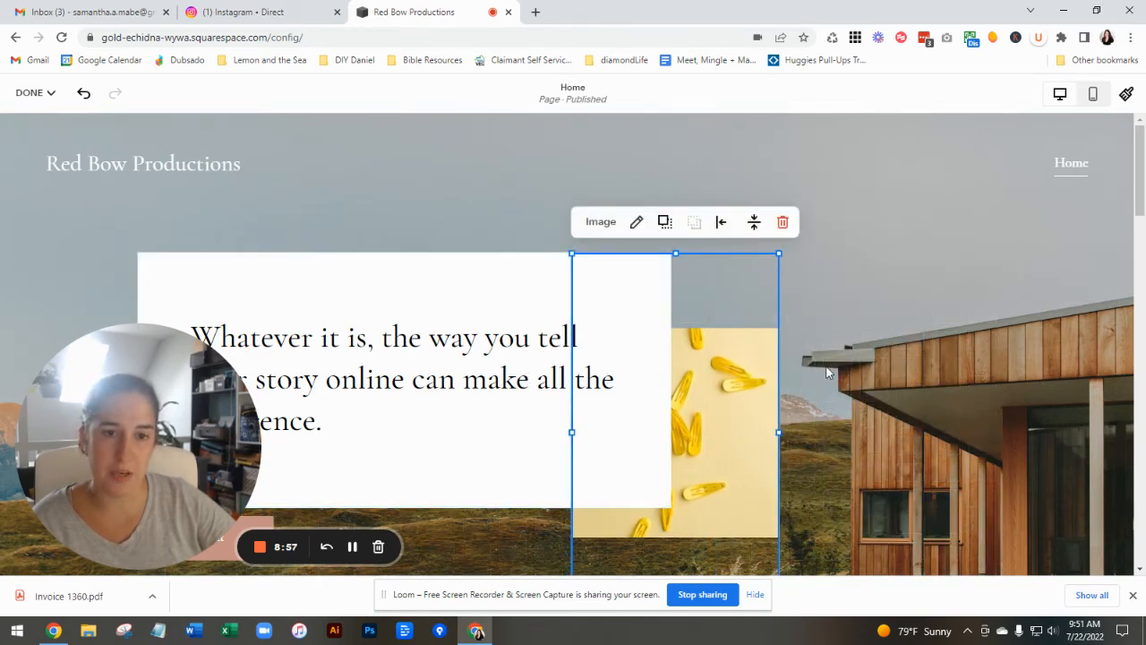
left_click_drag(723, 388, 731, 307)
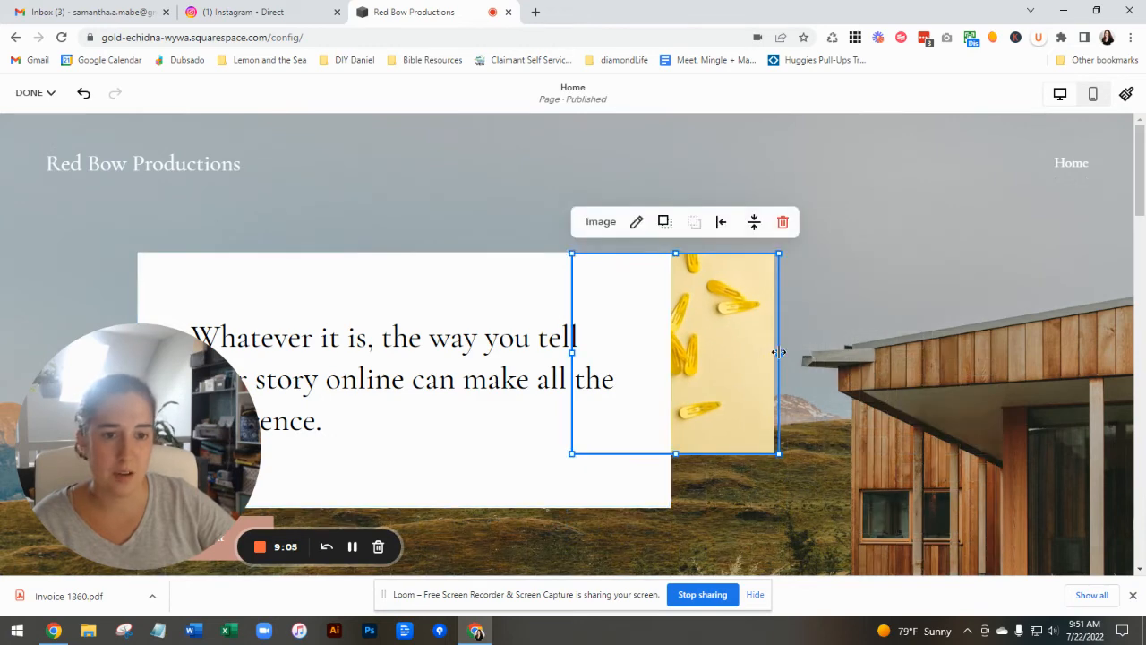
left_click_drag(739, 363, 557, 362)
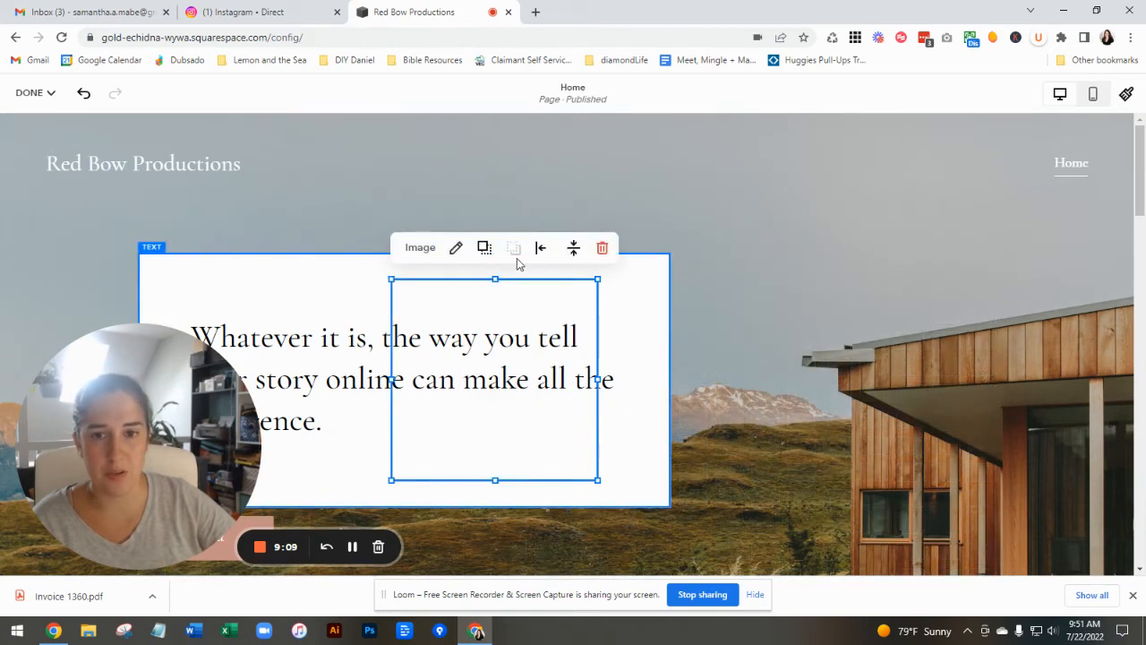
Layer the hero picture in front of the headline box and move it right and slightly down, overlapping the box's right edge
left_click(716, 394)
left_click(403, 344)
left_click_drag(525, 373, 739, 408)
left_click(836, 377)
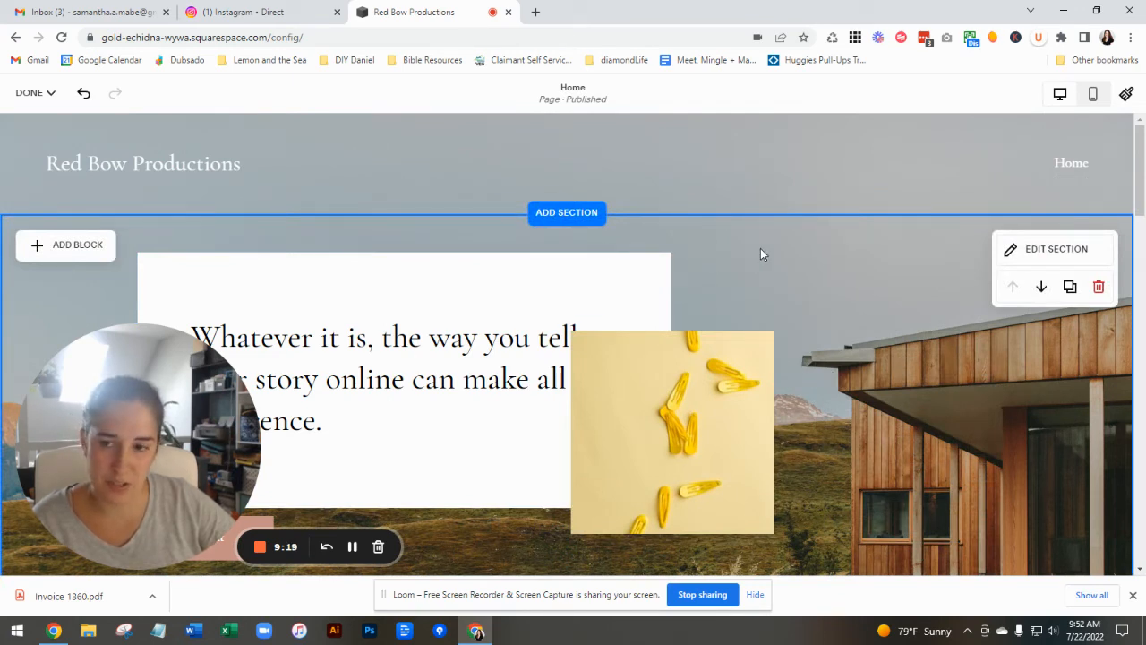
Move the hero picture farther right and down so it overlaps only the lower-right corner of the headline box
scroll(783, 280, "down", 5)
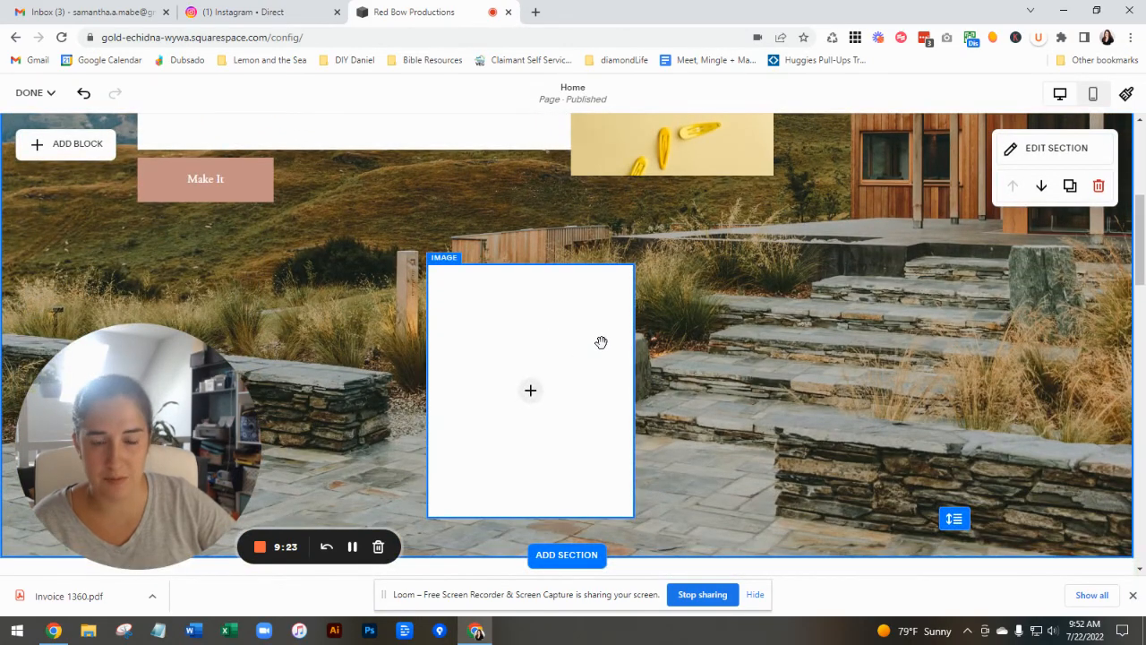
scroll(601, 340, "up", 5)
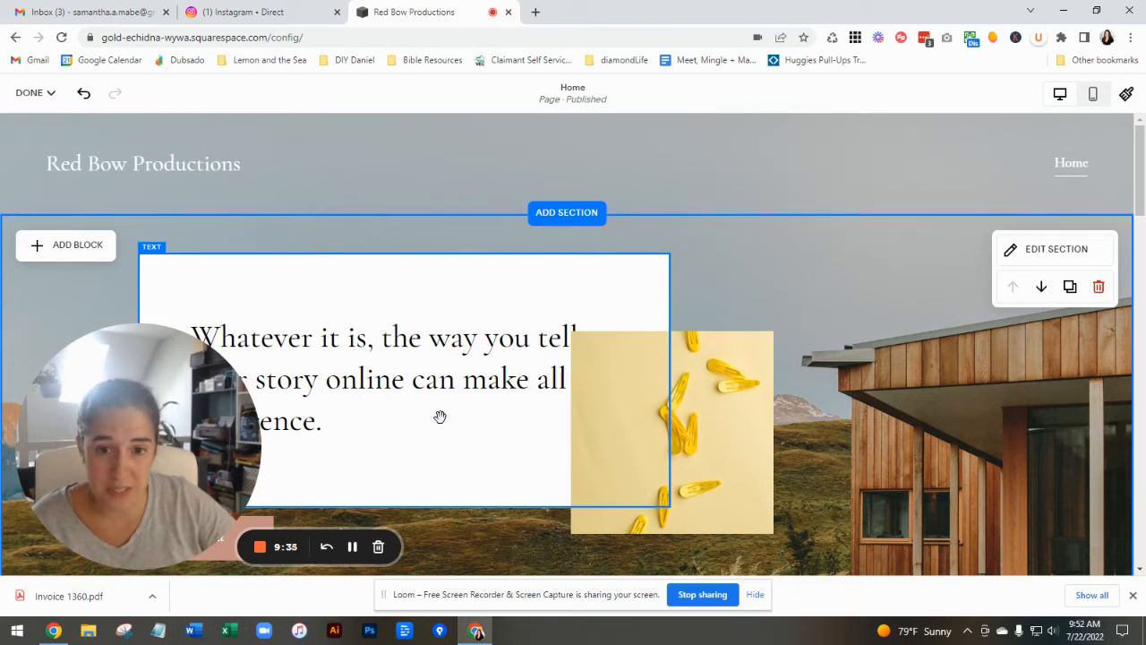
left_click(730, 476)
left_click_drag(729, 476, 775, 441)
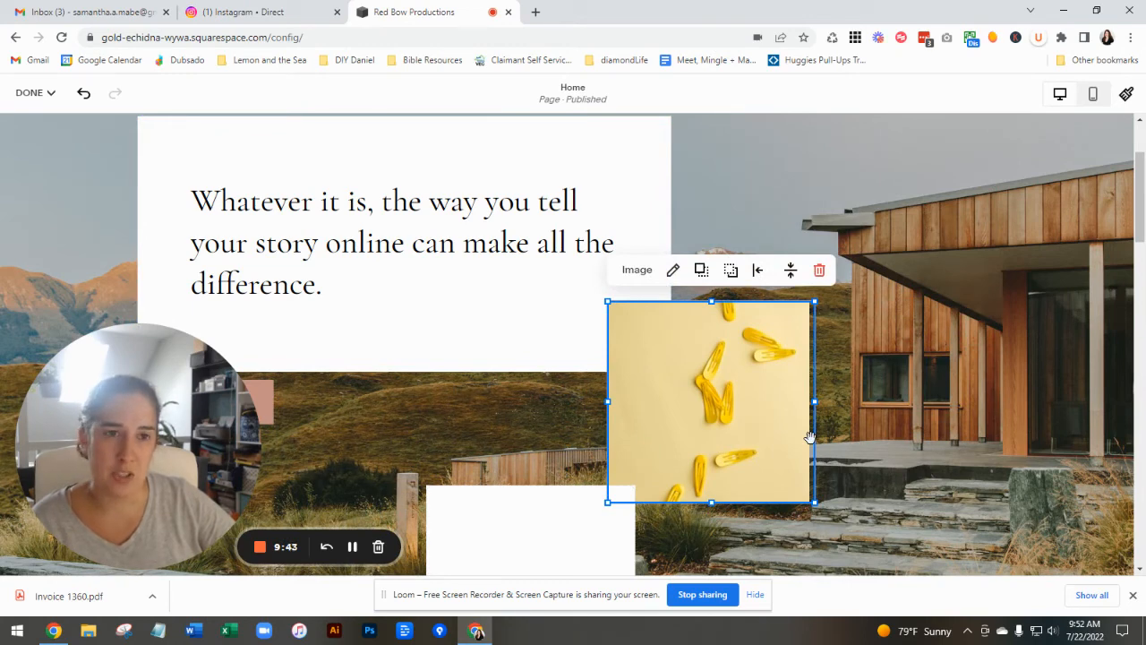
scroll(779, 428, "up", 1)
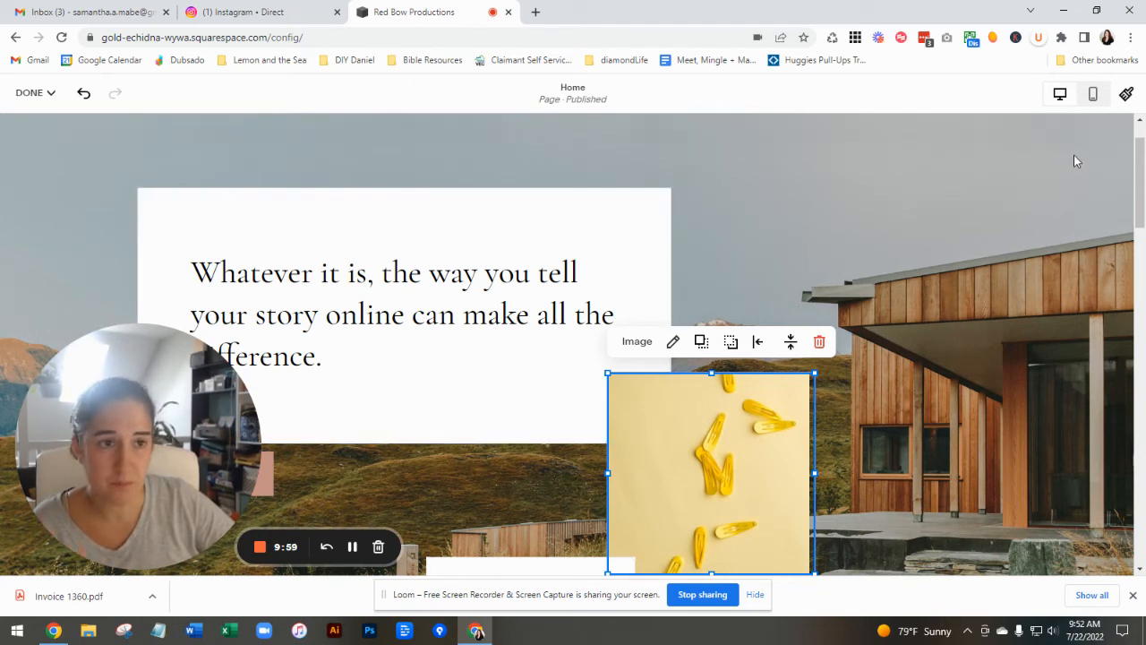
Save the home page changes, leaving edit mode, and review the hero's headline, button and picture in the site preview
mouse_move(52, 100)
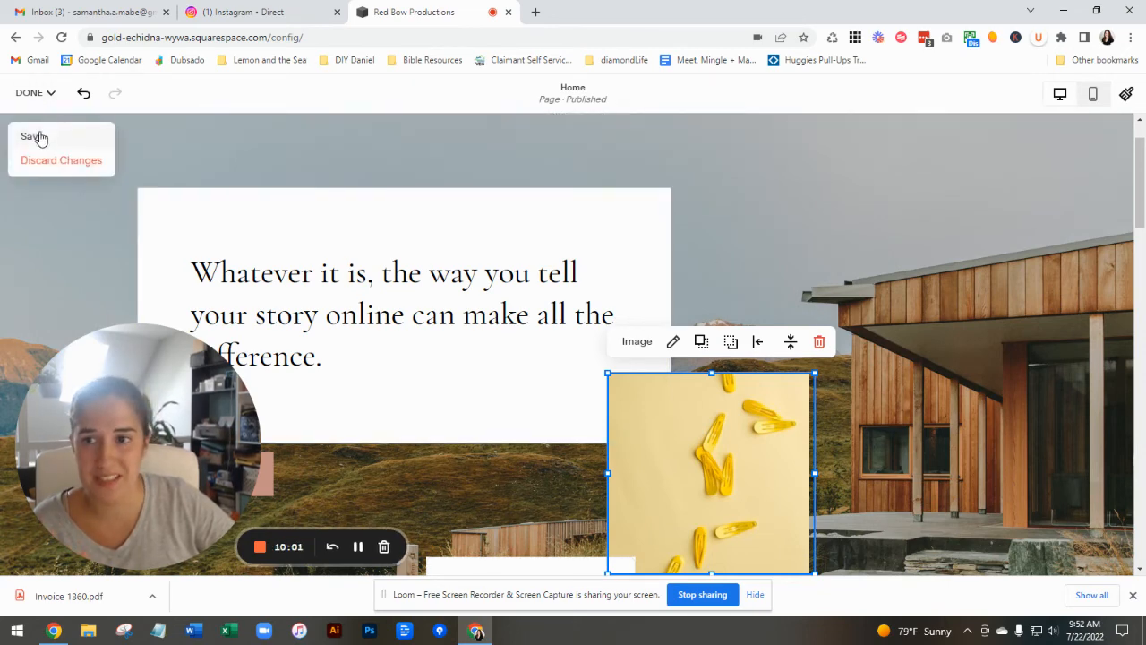
left_click(34, 135)
scroll(779, 203, "down", 5)
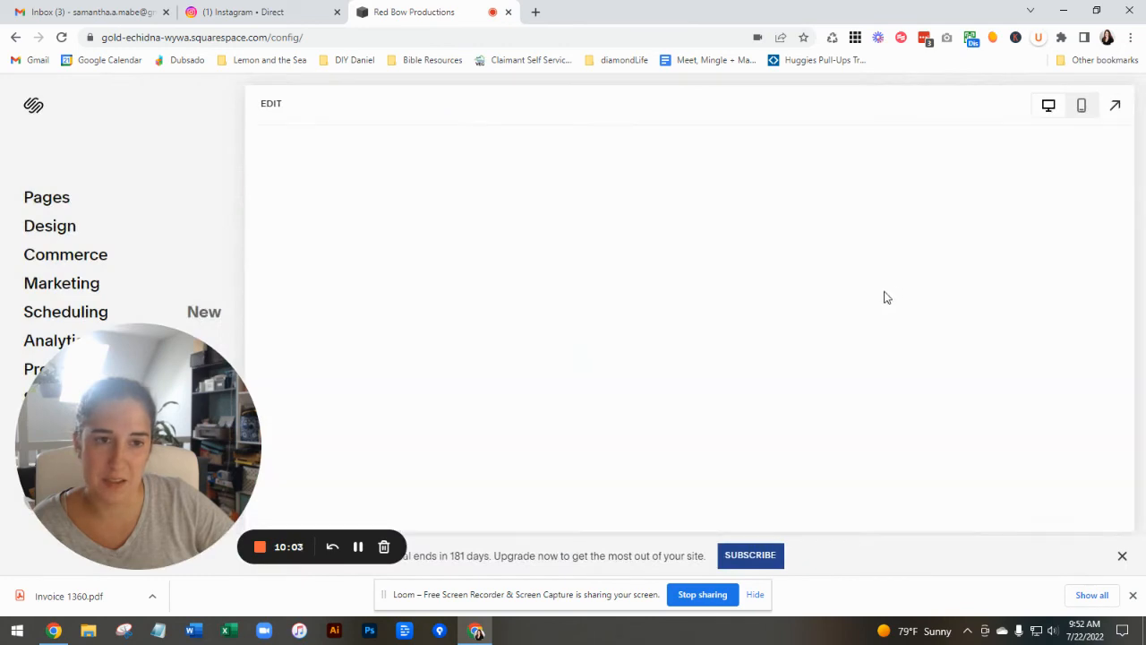
scroll(883, 279, "down", 2)
scroll(882, 280, "up", 2)
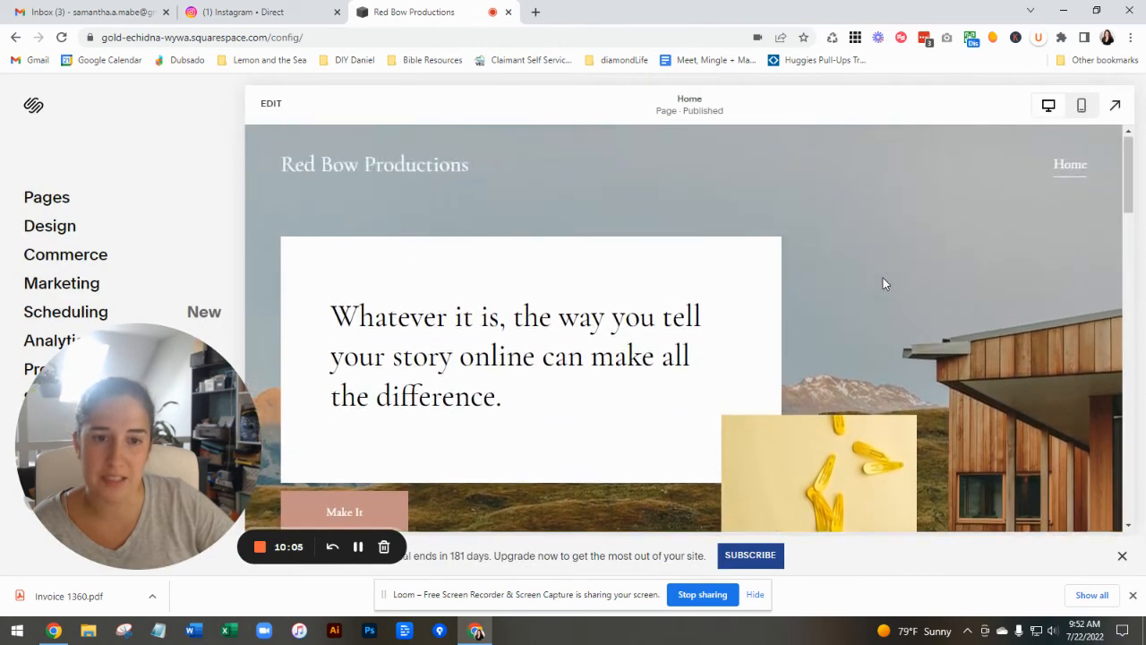
scroll(882, 279, "down", 1)
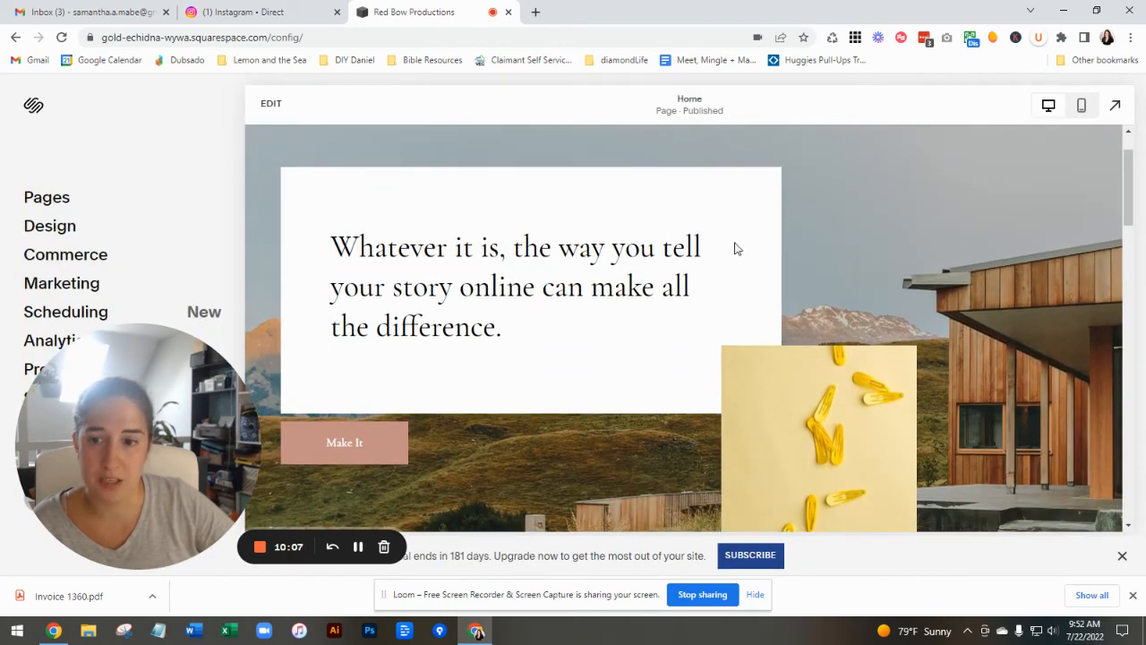